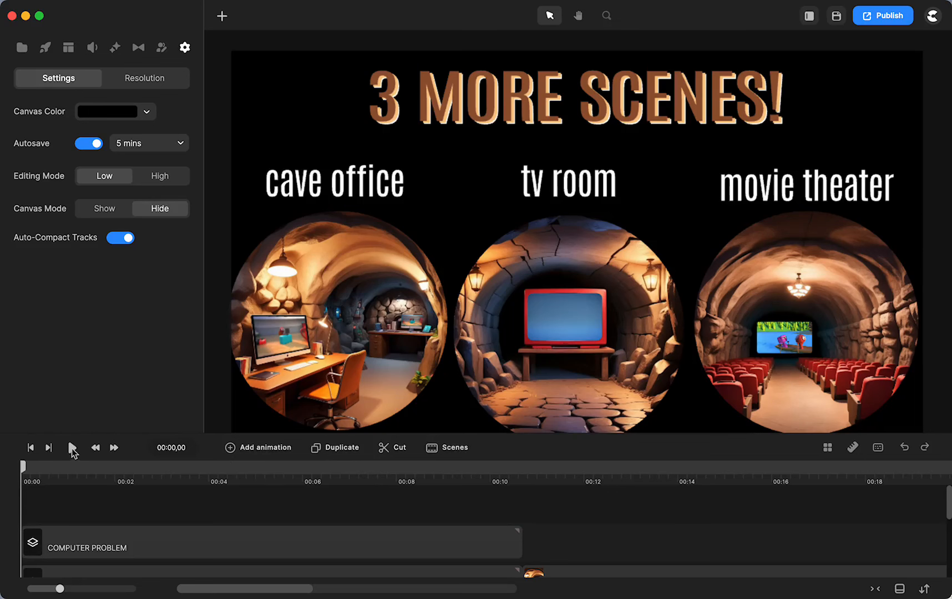
- Play the intro preview, pause at 6 s, resume and stop on the three-scenes title card
left_click(72, 447)
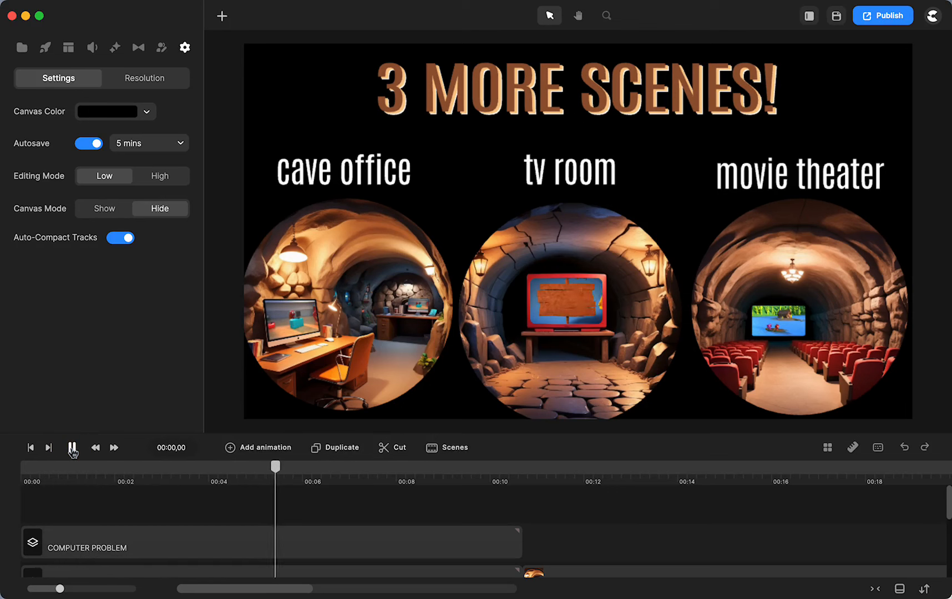
left_click(73, 448)
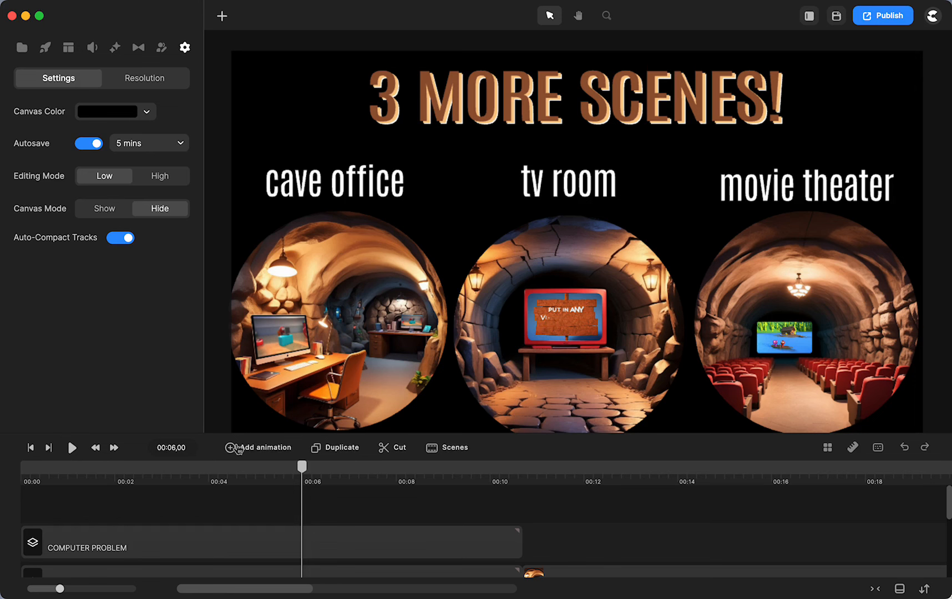
left_click(72, 448)
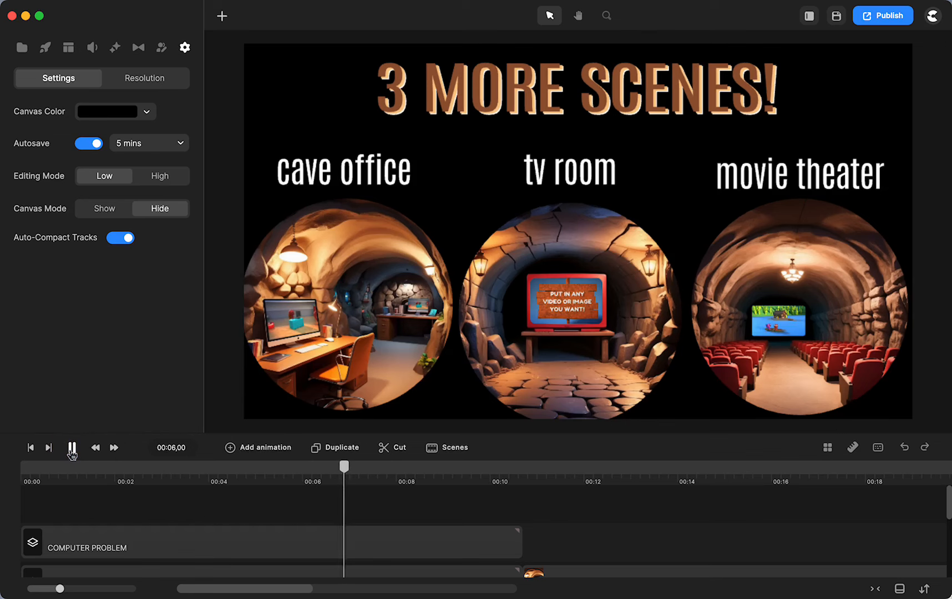
left_click(72, 448)
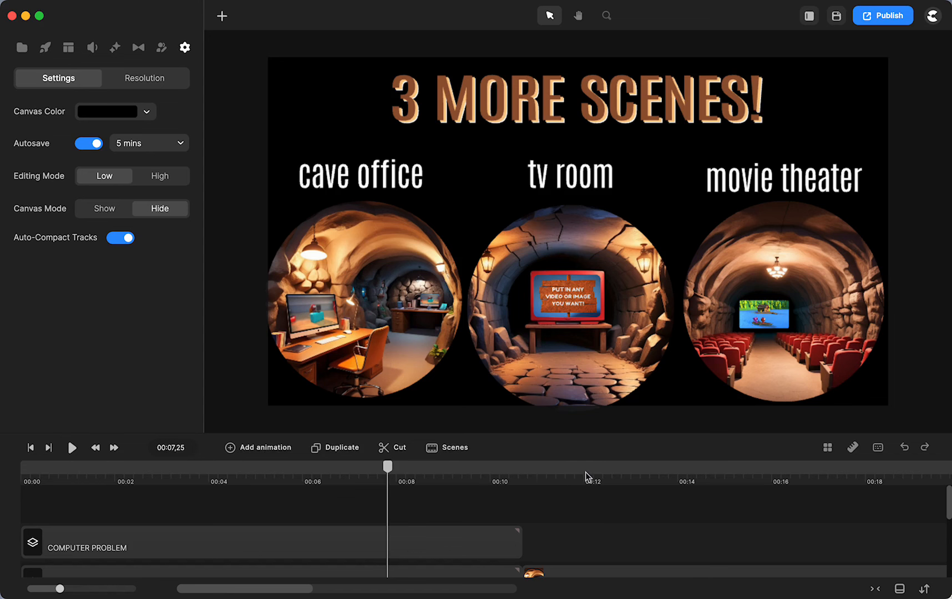
left_click(586, 472)
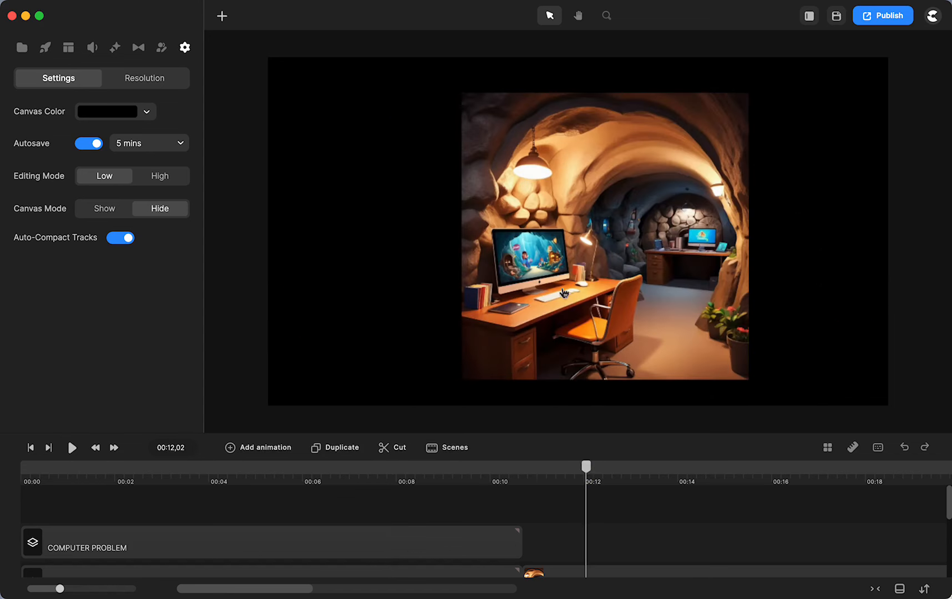
scroll(546, 277, "up", 5)
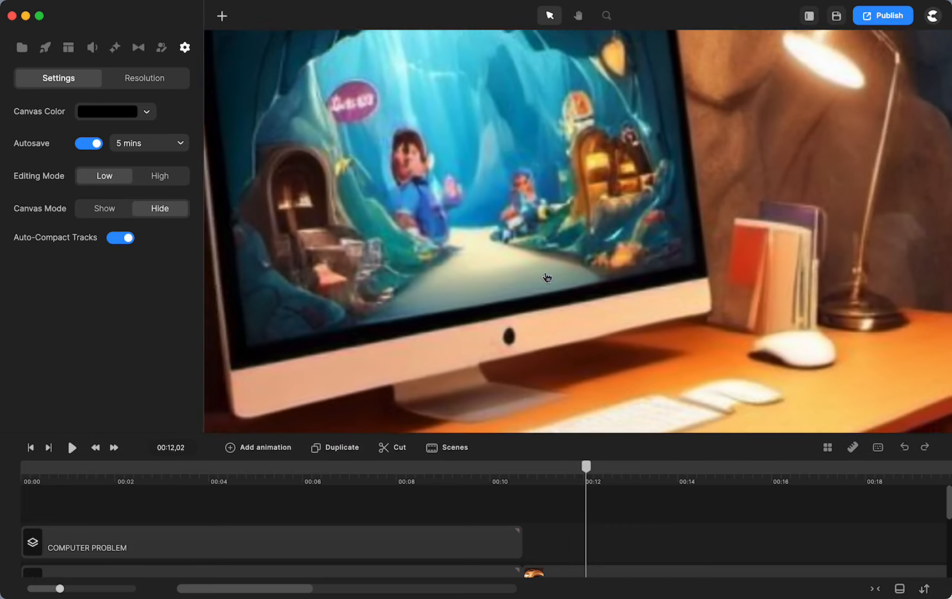
scroll(547, 277, "down", 2)
scroll(547, 277, "down", 5)
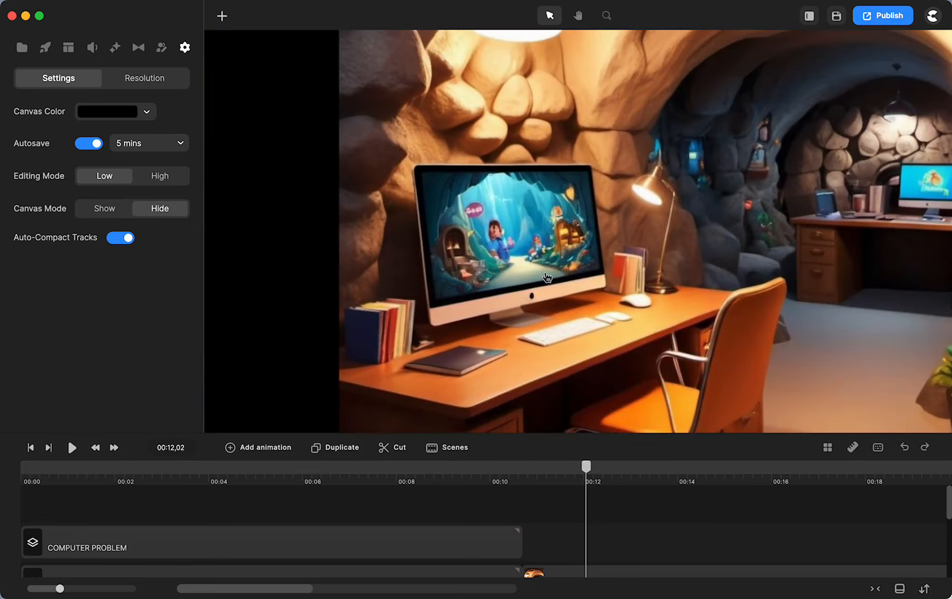
scroll(547, 277, "down", 3)
scroll(546, 278, "down", 1)
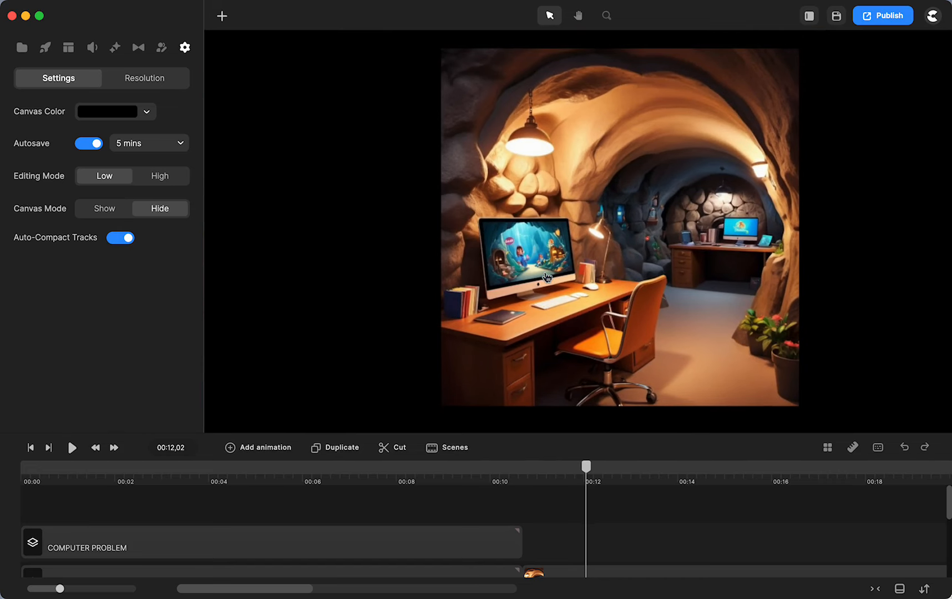
scroll(546, 278, "down", 2)
left_click_drag(297, 474, 282, 489)
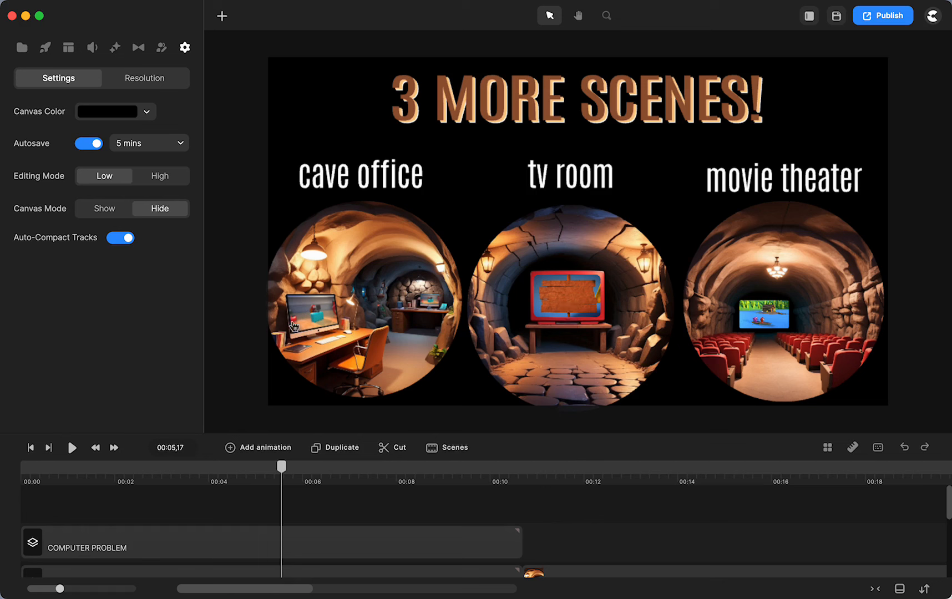
scroll(311, 315, "up", 5)
scroll(310, 315, "up", 5)
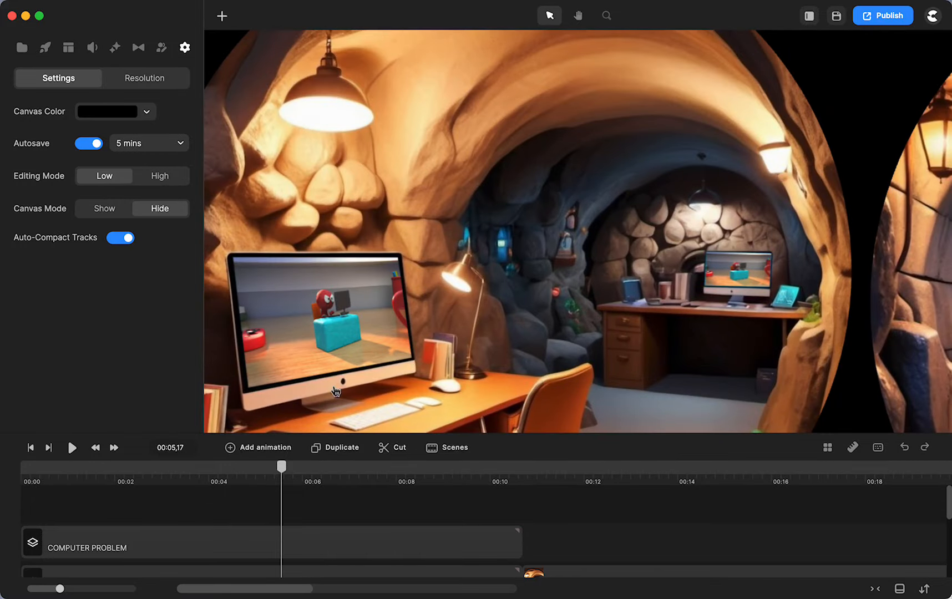
left_click(567, 477)
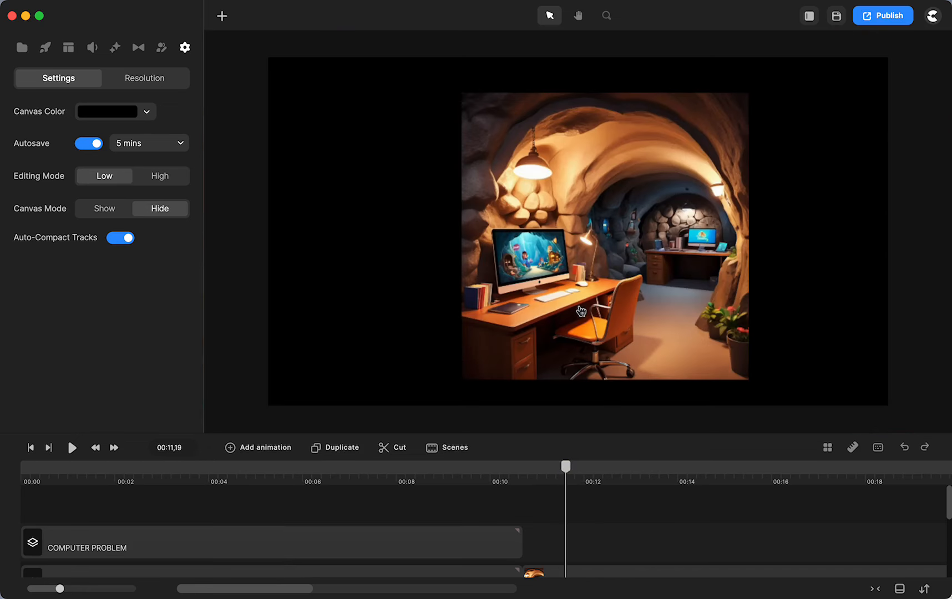
- Scale the cave office image to about 169% and reposition it to fill the frame
left_click(576, 313)
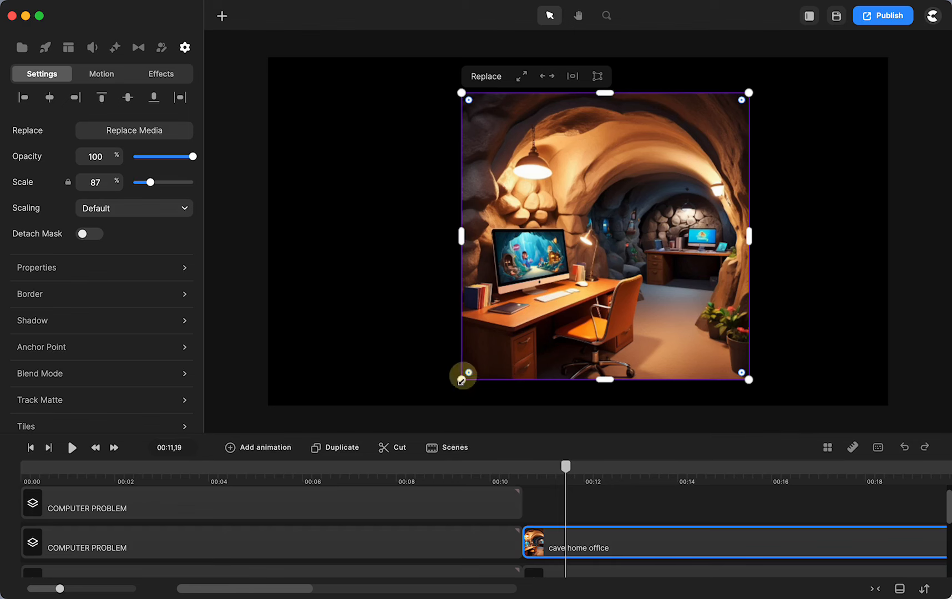
left_click_drag(461, 380, 291, 504)
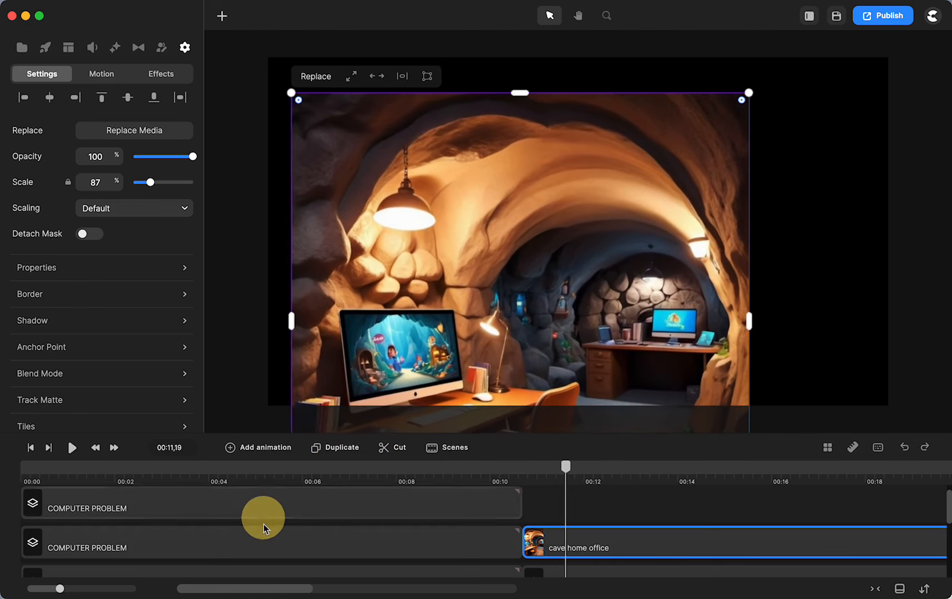
left_click_drag(535, 321, 508, 170)
left_click_drag(773, 382, 885, 476)
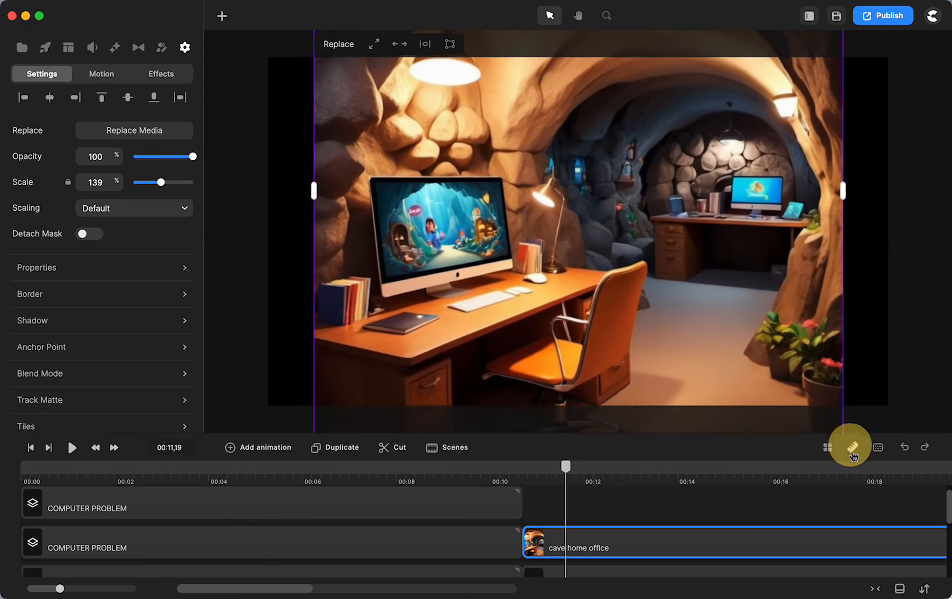
left_click_drag(716, 302, 700, 316)
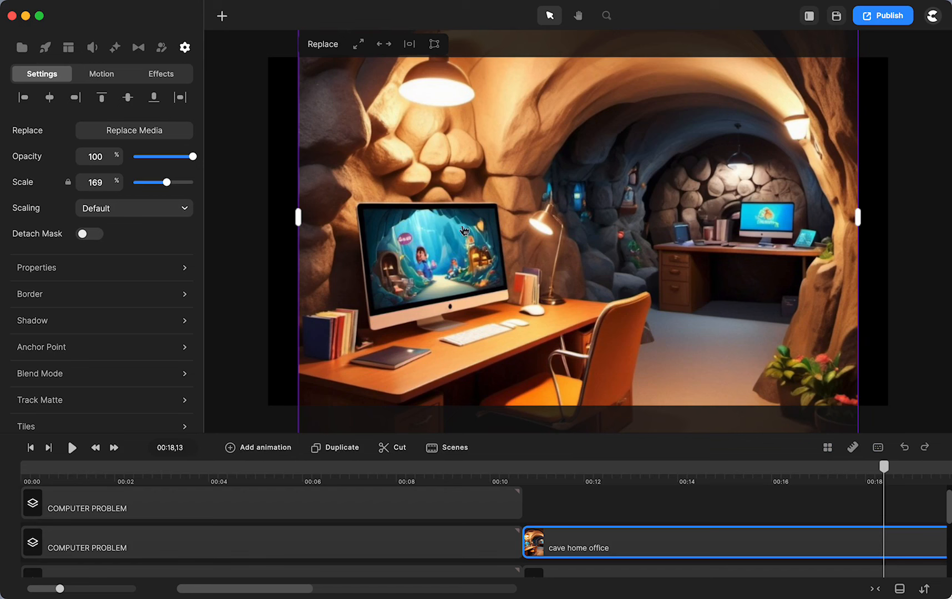
left_click(258, 258)
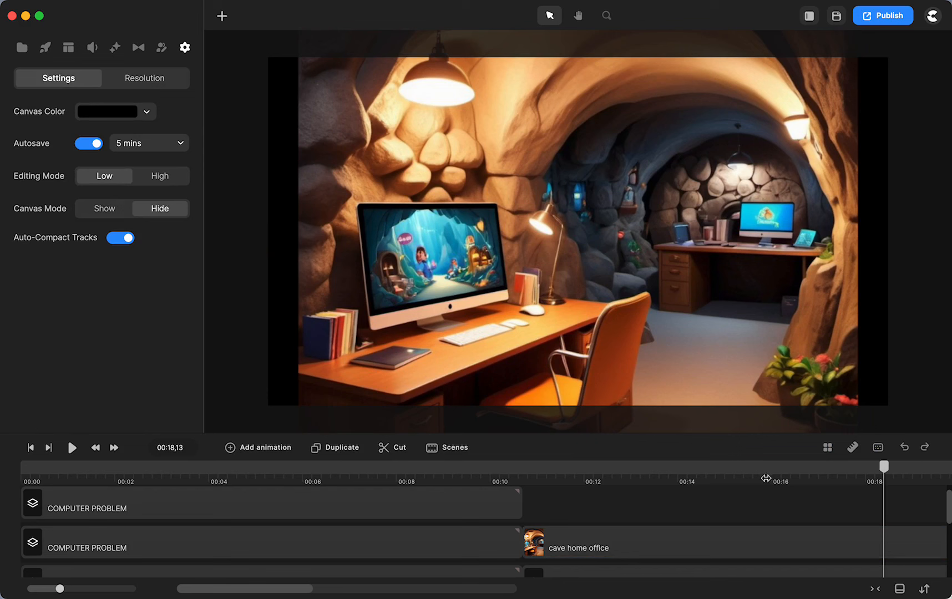
- Move the playhead back to about 11 seconds and save the project
left_click_drag(884, 467, 557, 503)
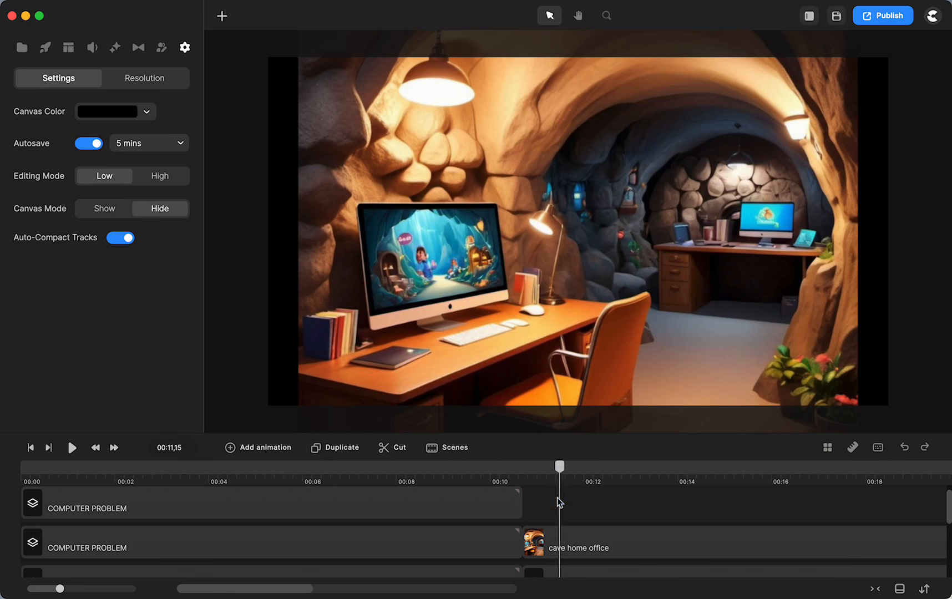
key("super+s")
- Browse the scenes library back to its categories and into the Clay category
left_click(69, 48)
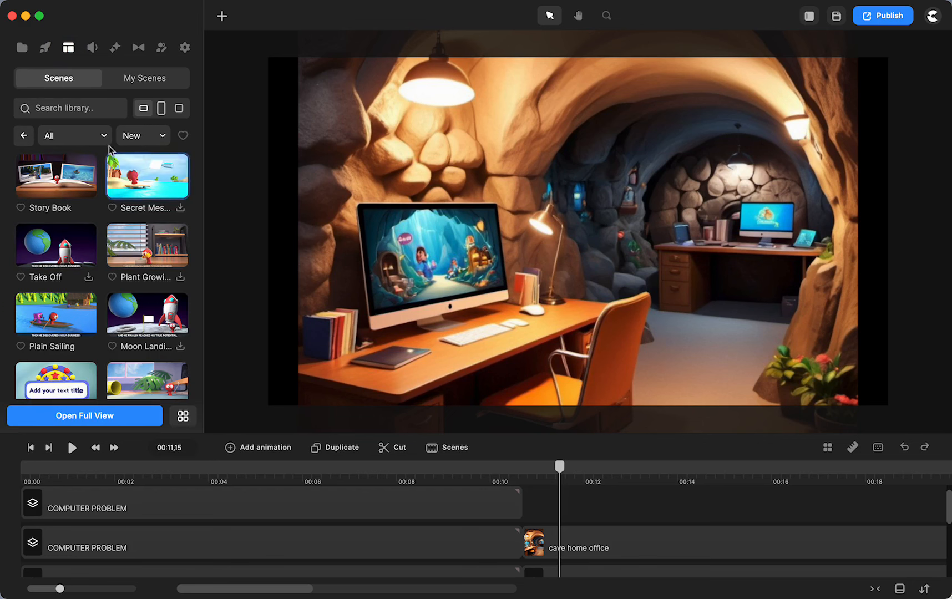
left_click(24, 137)
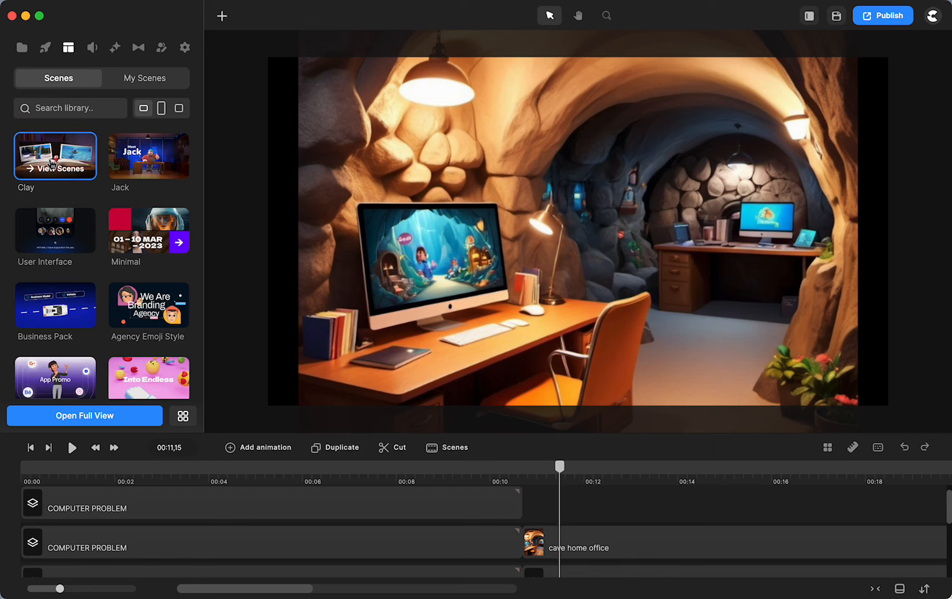
left_click(52, 160)
scroll(97, 262, "down", 5)
scroll(97, 262, "down", 3)
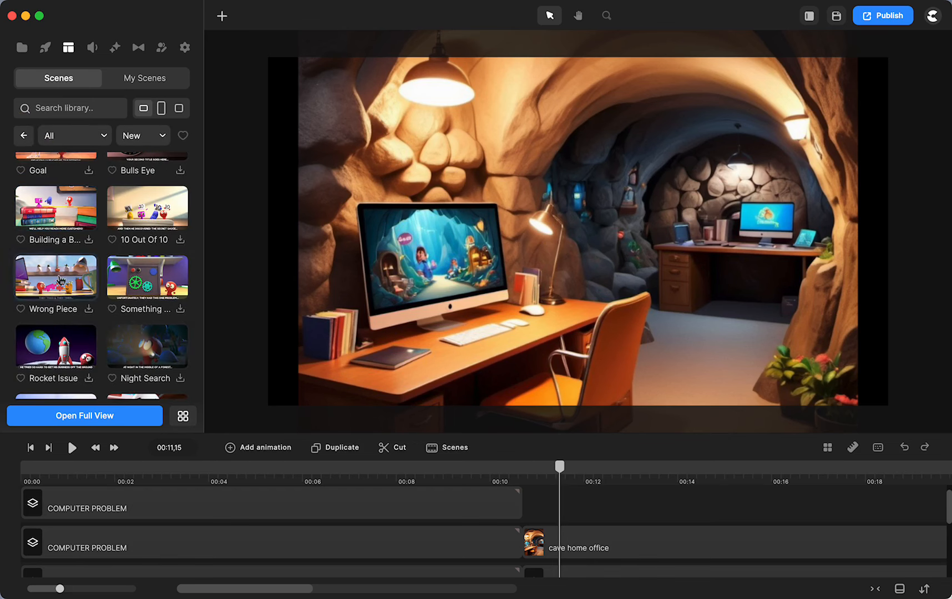
scroll(59, 275, "down", 3)
scroll(74, 267, "down", 3)
scroll(97, 262, "down", 3)
scroll(97, 263, "down", 2)
mouse_move(57, 192)
left_mouse_down()
mouse_move(592, 515)
mouse_move(565, 513)
left_mouse_up()
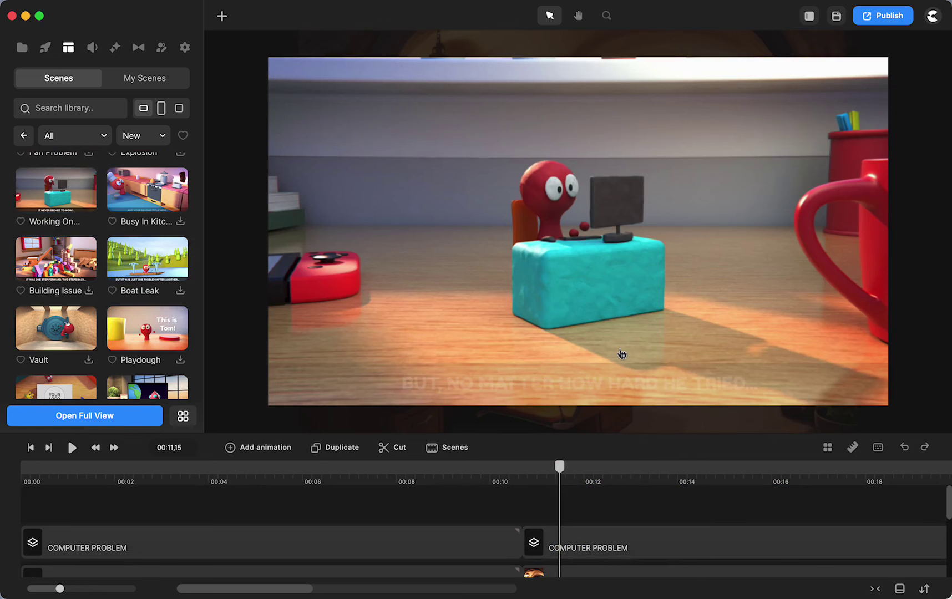
- Scale the added clay scene group down to 32% via its Properties, then reselect it
left_click(621, 354)
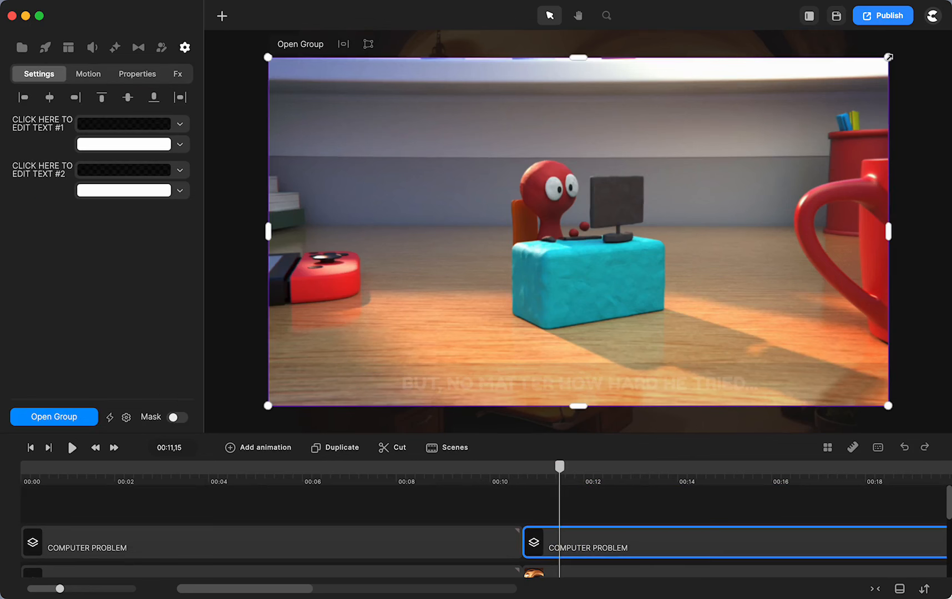
mouse_move(888, 59)
left_mouse_down()
mouse_move(586, 232)
mouse_move(885, 61)
left_mouse_up()
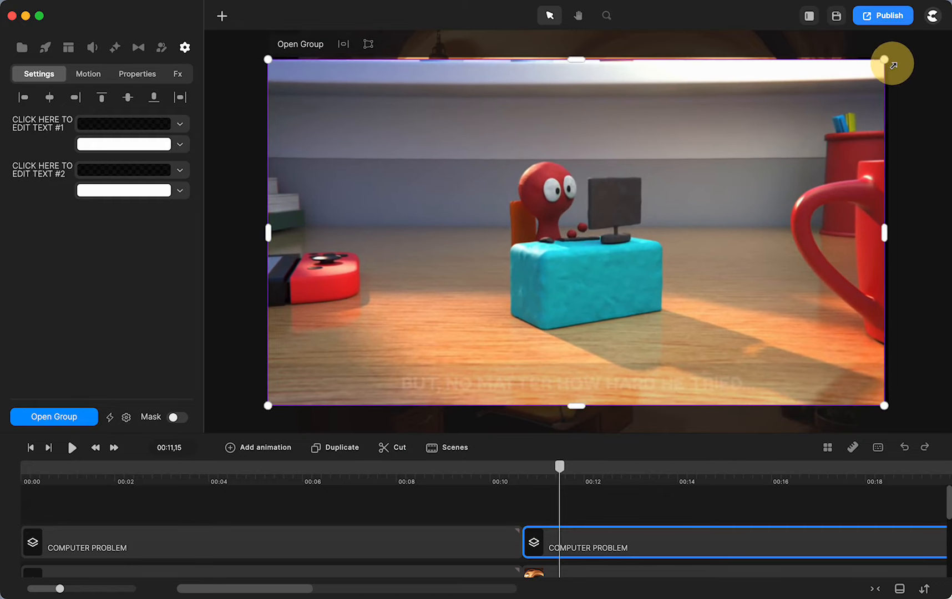
left_click(137, 74)
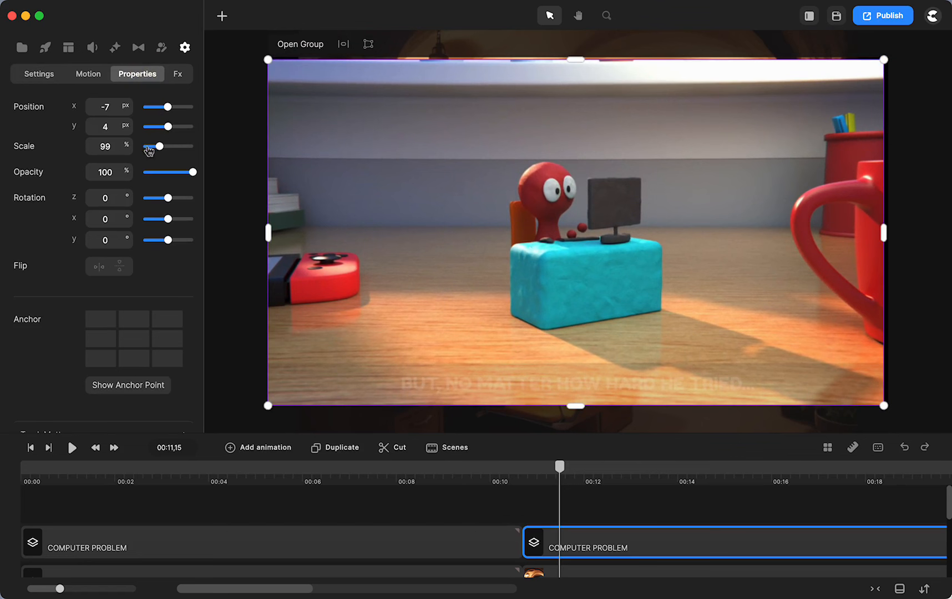
left_click_drag(159, 147, 148, 147)
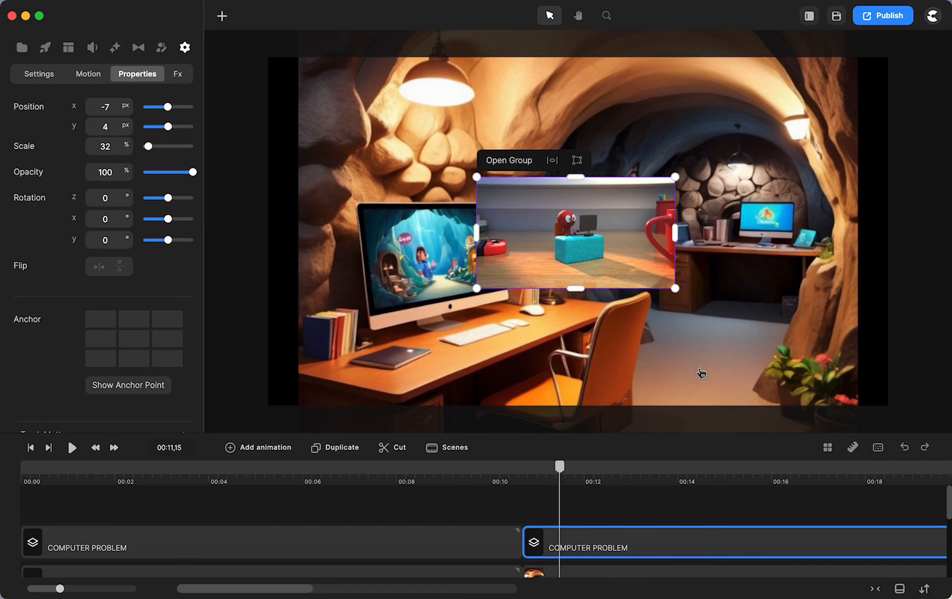
left_click(645, 514)
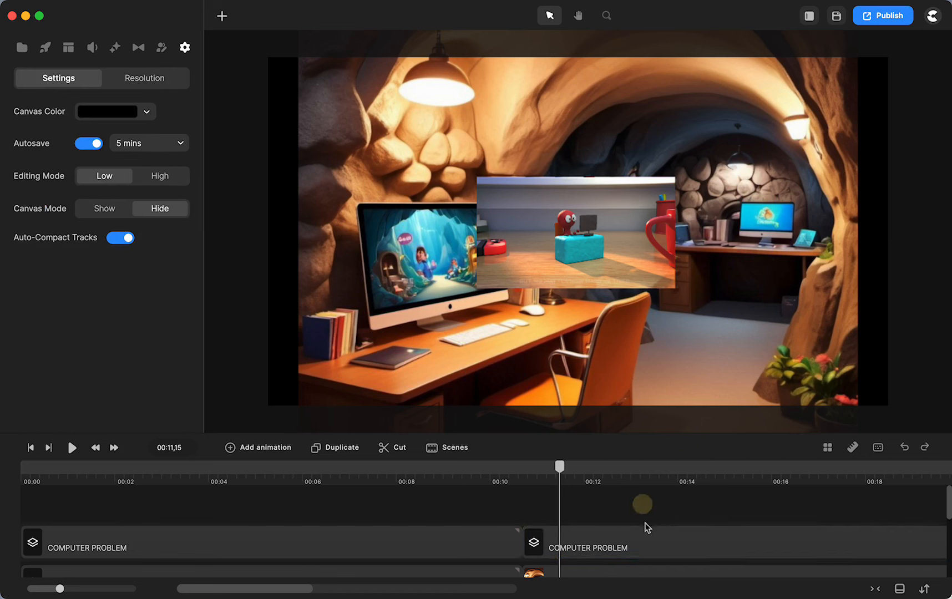
left_click(626, 548)
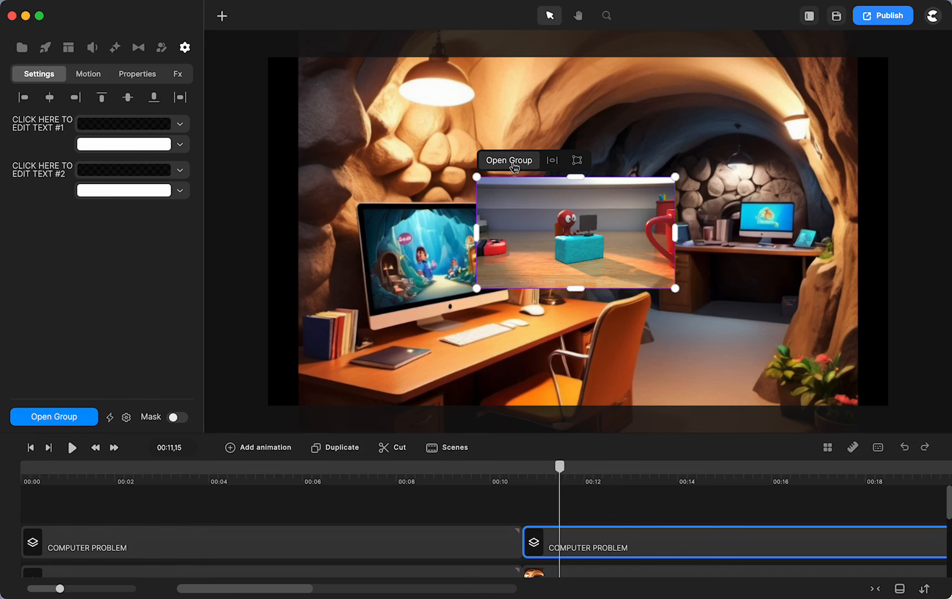
- Inside the COMPUTER PROBLEM group, group the caption and scene clip together
left_click(631, 512)
double_click(626, 549)
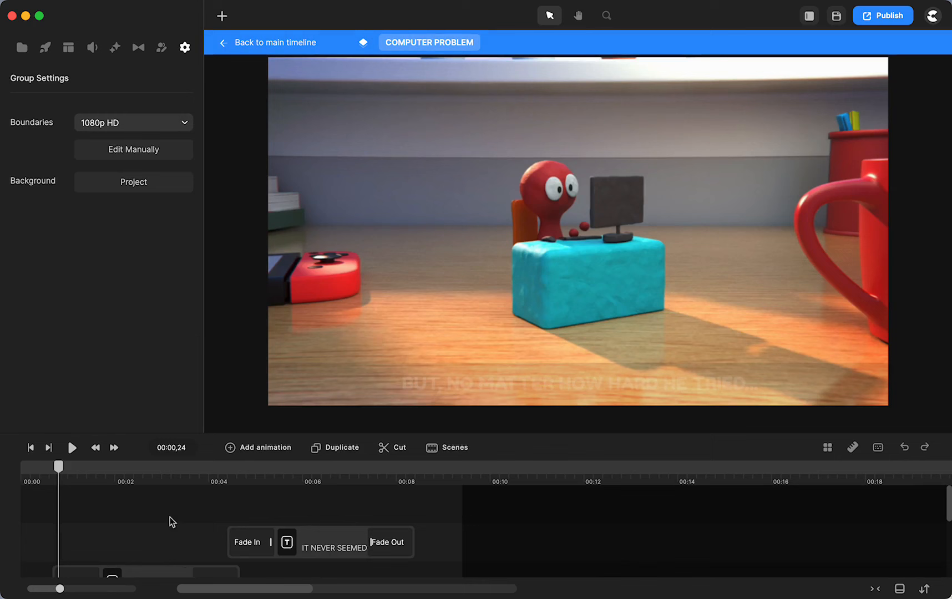
left_click_drag(146, 516, 345, 571)
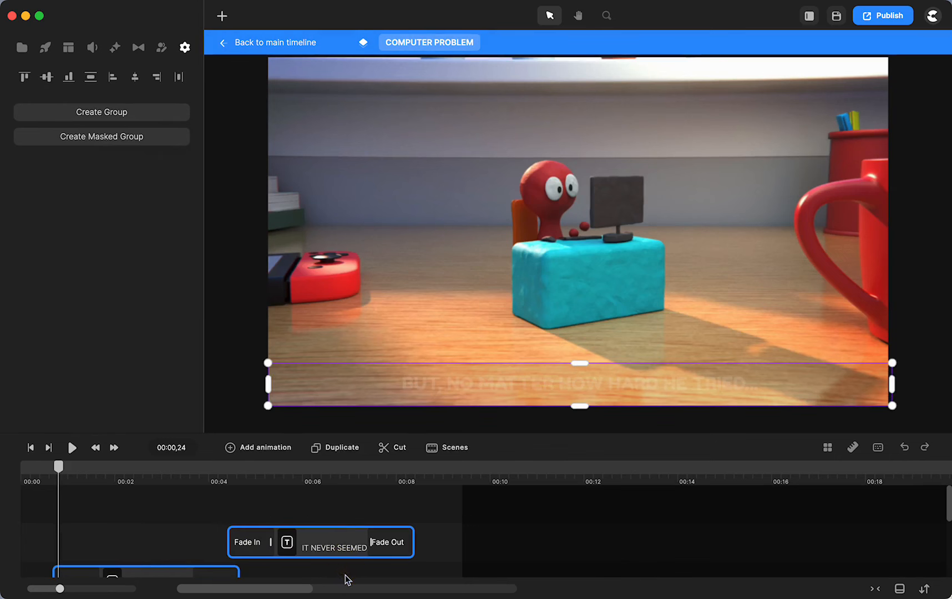
key("super+g")
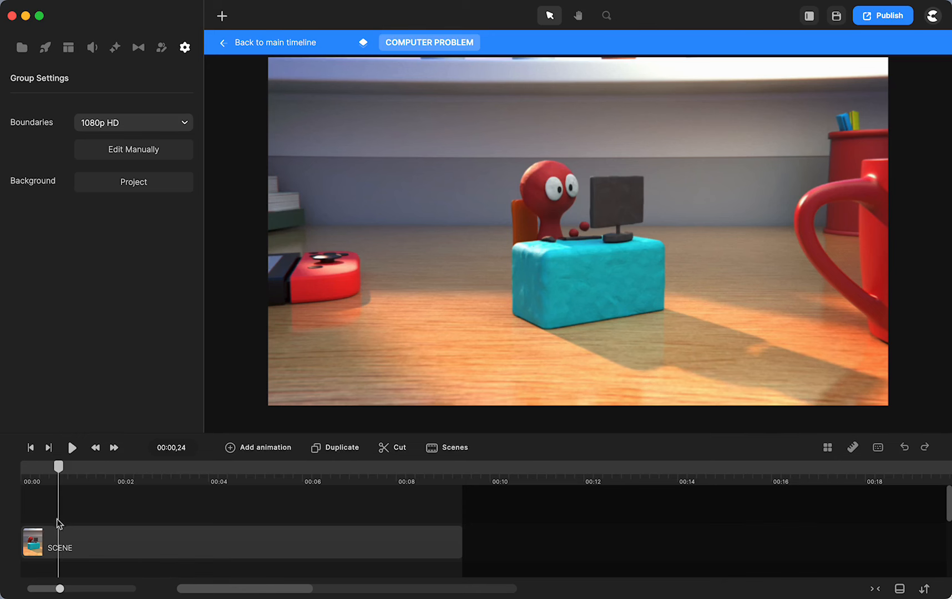
- Trim the scene clip's start, snap it to the group's 00:00 and scrub its opening seconds
mouse_move(59, 467)
left_mouse_down()
mouse_move(16, 476)
mouse_move(35, 481)
mouse_move(27, 476)
left_mouse_up()
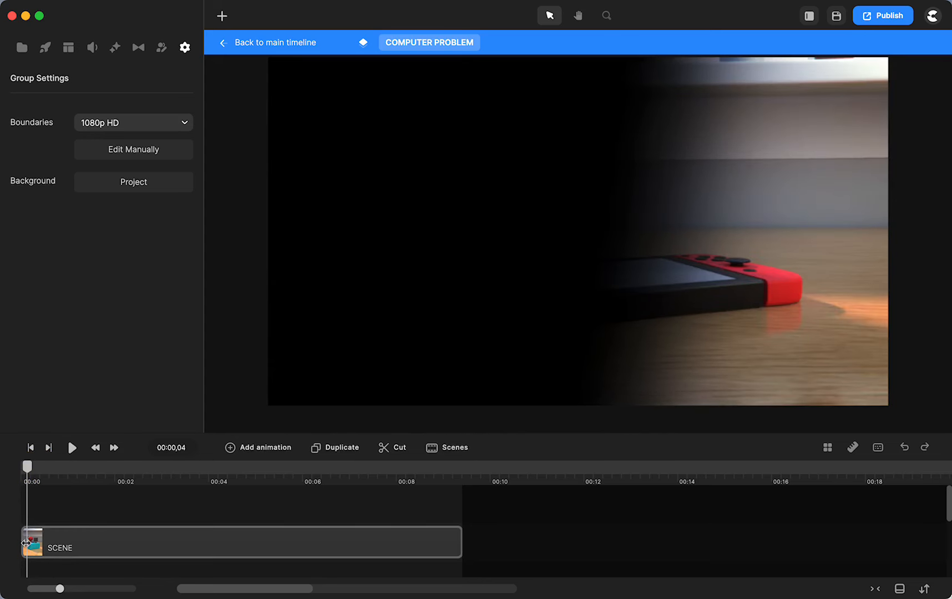
left_click_drag(24, 536, 81, 543)
left_click(25, 479)
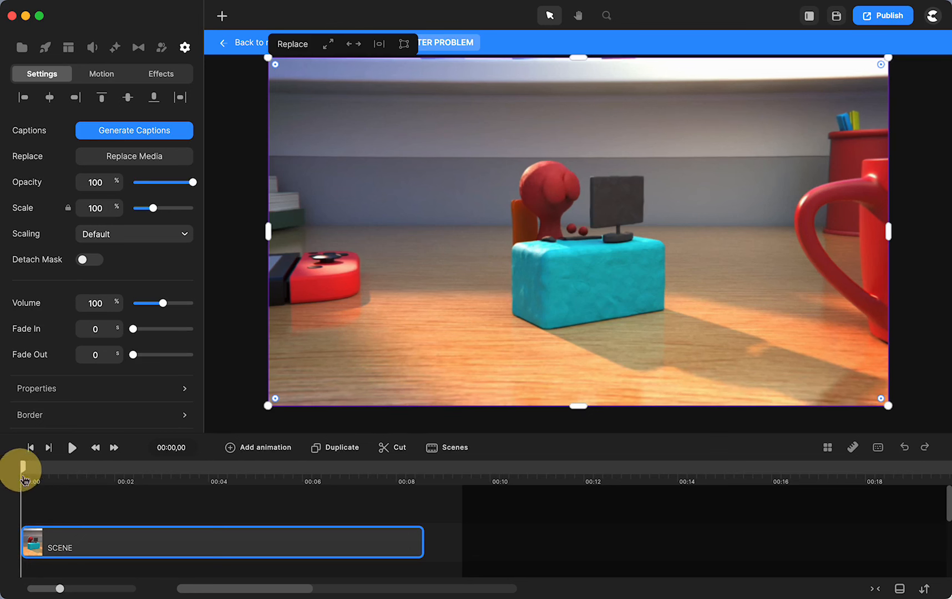
mouse_move(24, 479)
left_mouse_down()
mouse_move(186, 479)
mouse_move(26, 483)
mouse_move(115, 479)
left_mouse_up()
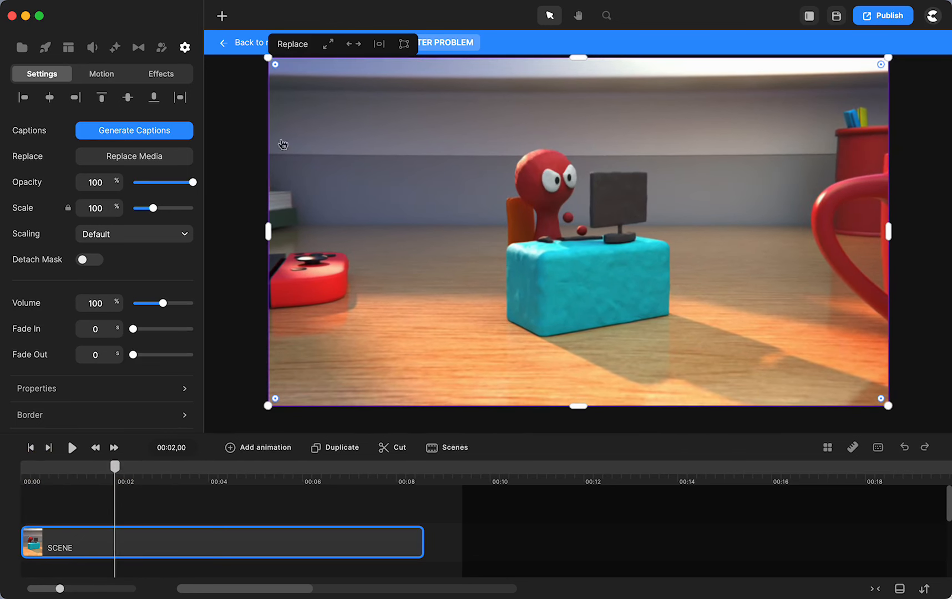
- Back on the main timeline, move the inset clay video over the left monitor and shrink it to fit
left_click(245, 42)
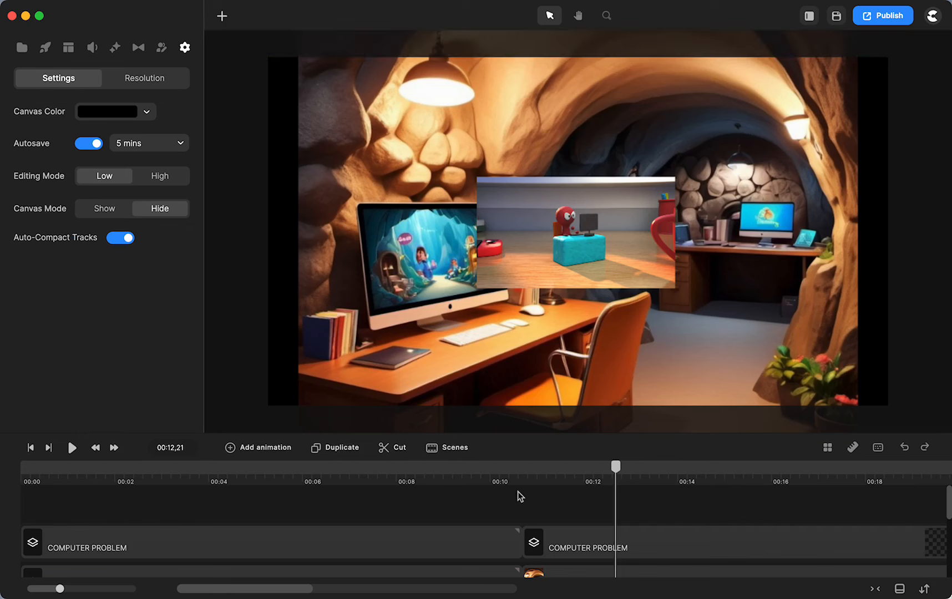
left_click_drag(615, 470, 542, 470)
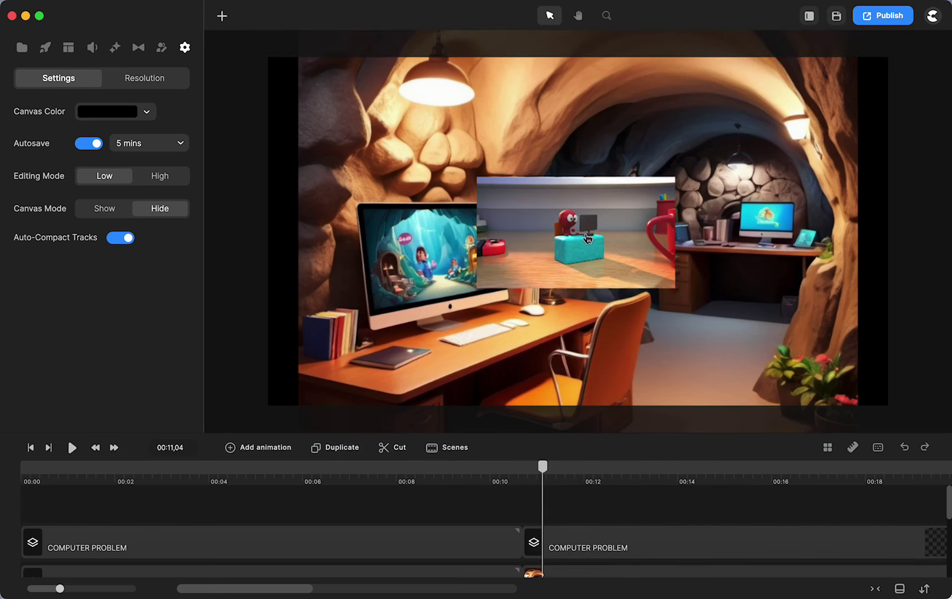
left_click_drag(586, 237, 456, 255)
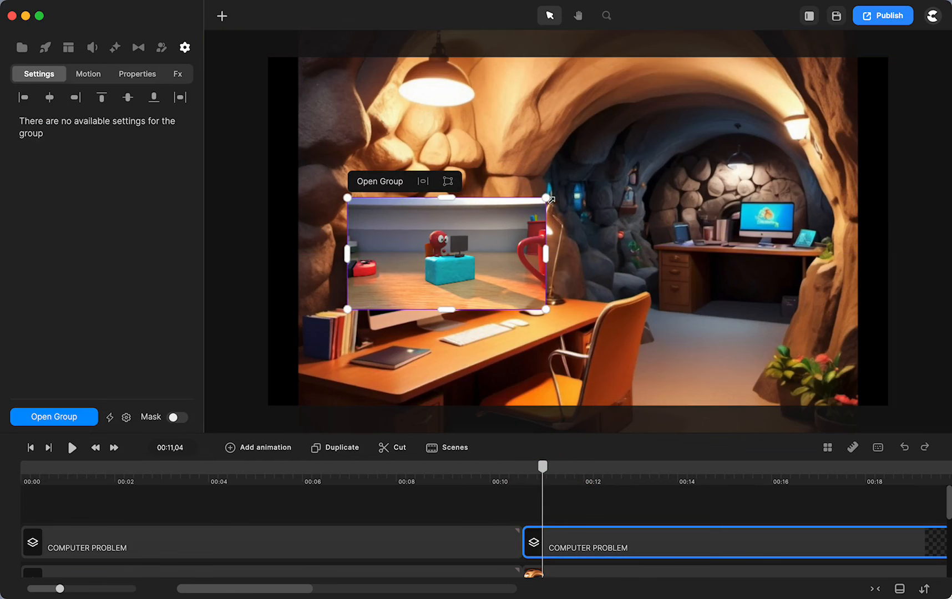
left_click_drag(546, 200, 521, 212)
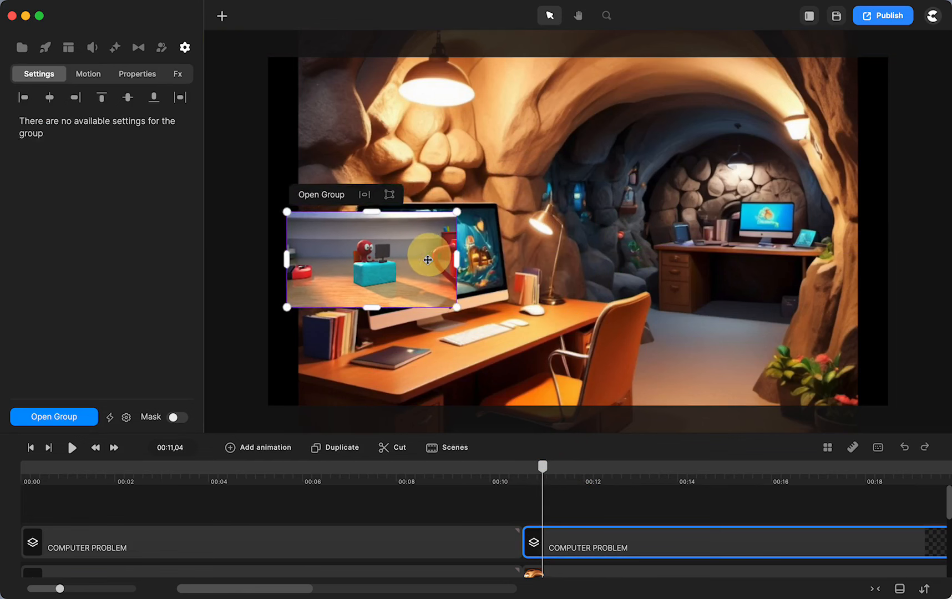
mouse_move(495, 252)
left_mouse_down()
mouse_move(482, 247)
mouse_move(489, 250)
left_mouse_up()
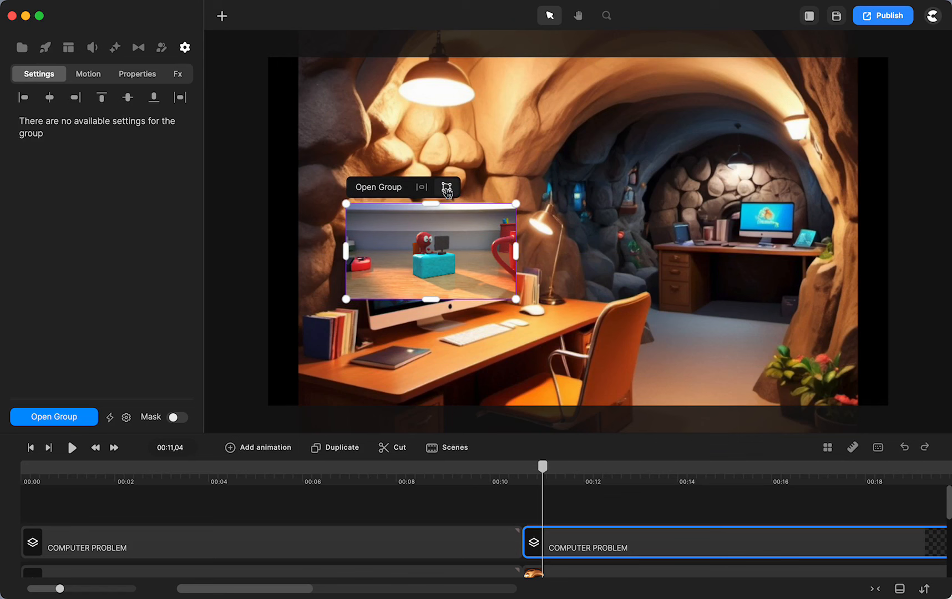
- Revert the group to normal resizing, bring it into view and reselect the inset video
left_click(447, 188)
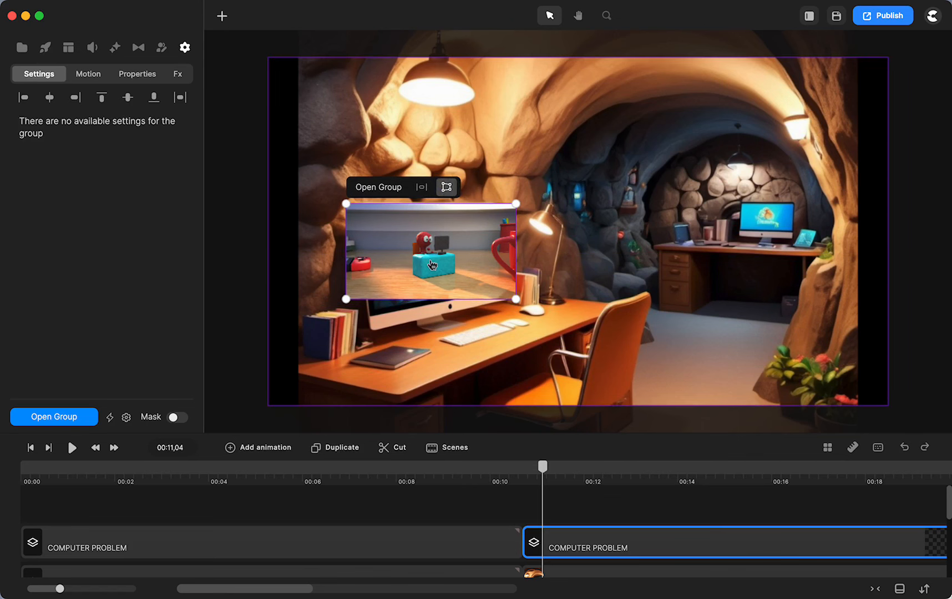
left_click(447, 188)
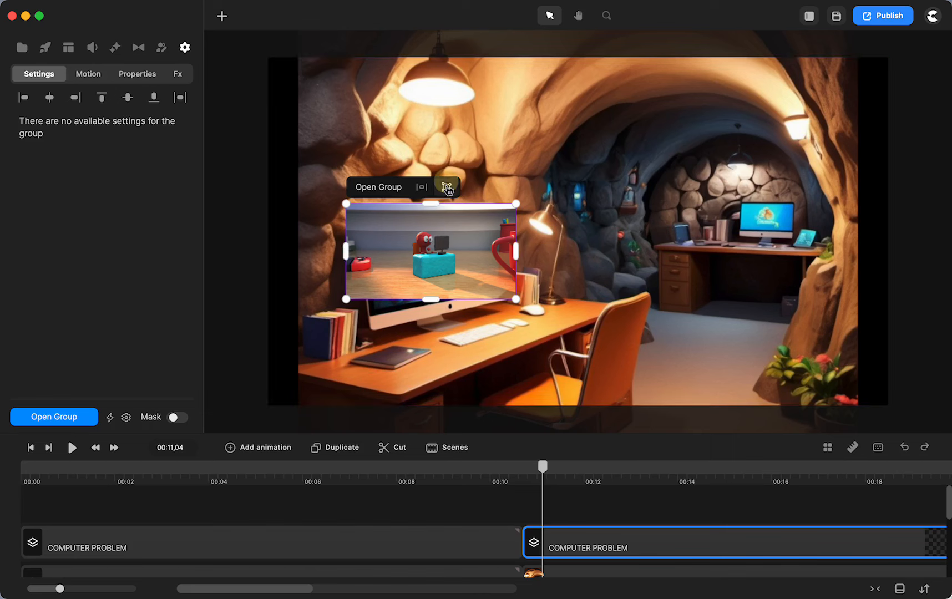
scroll(426, 280, "up", 3)
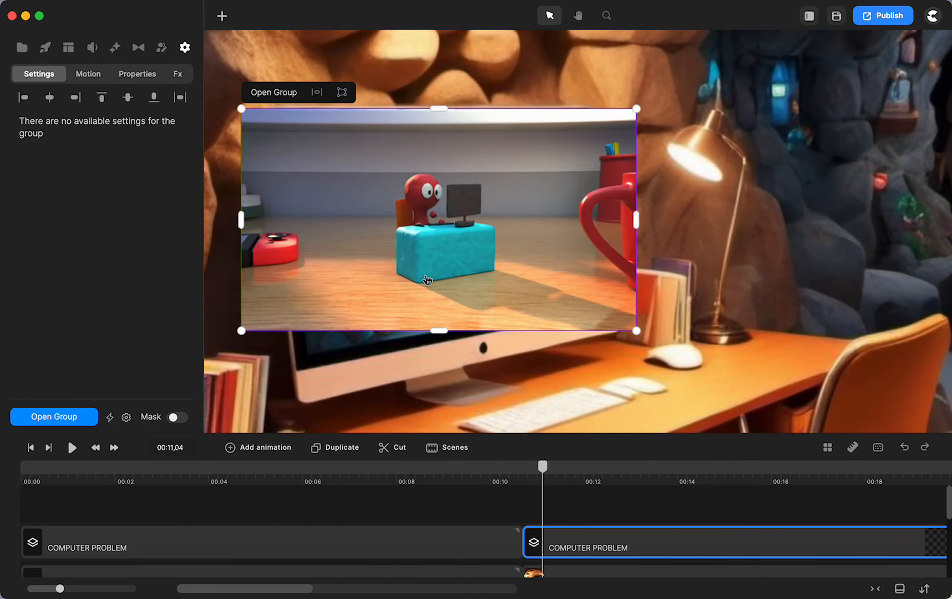
scroll(426, 280, "up", 4)
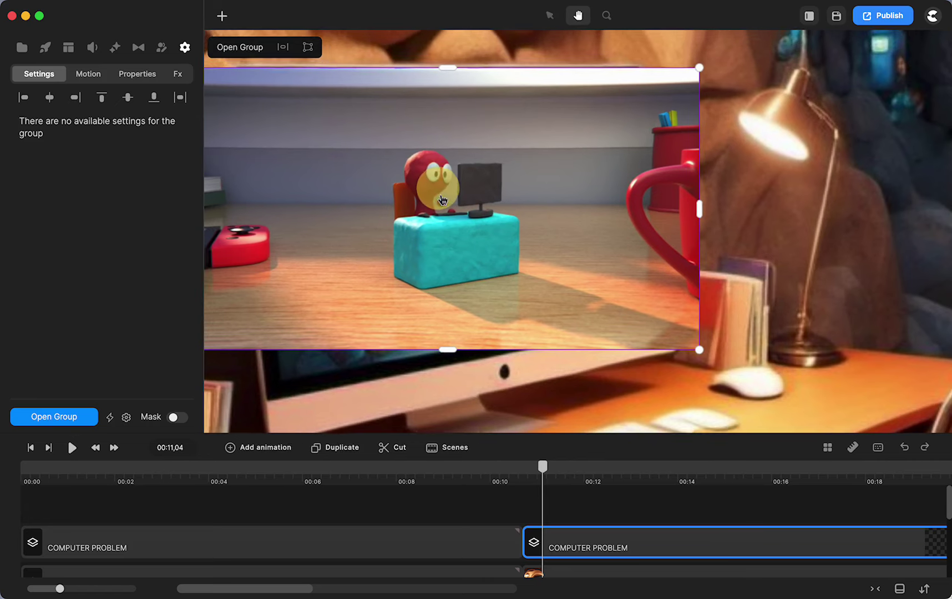
left_click_drag(443, 191, 515, 231)
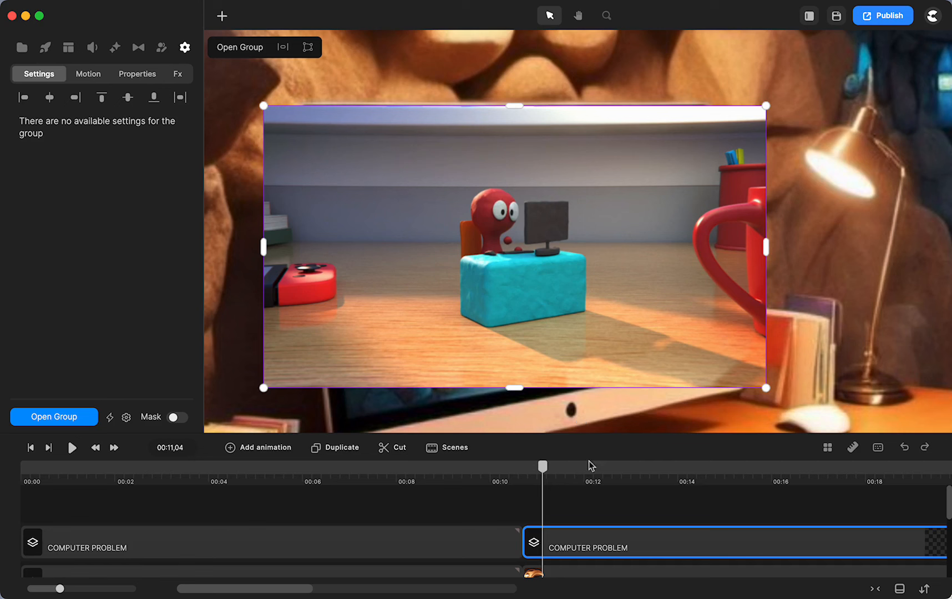
left_click(586, 513)
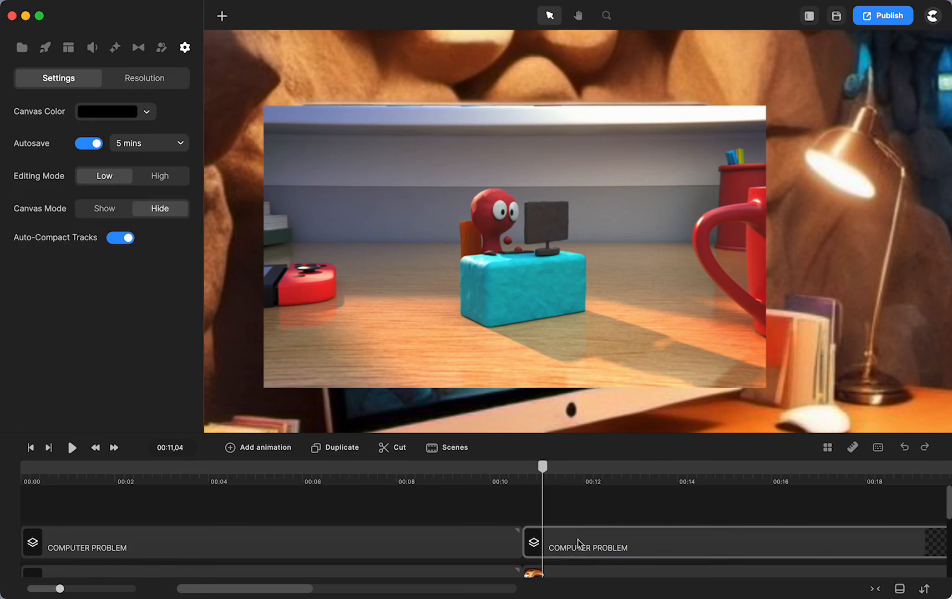
left_click(577, 545)
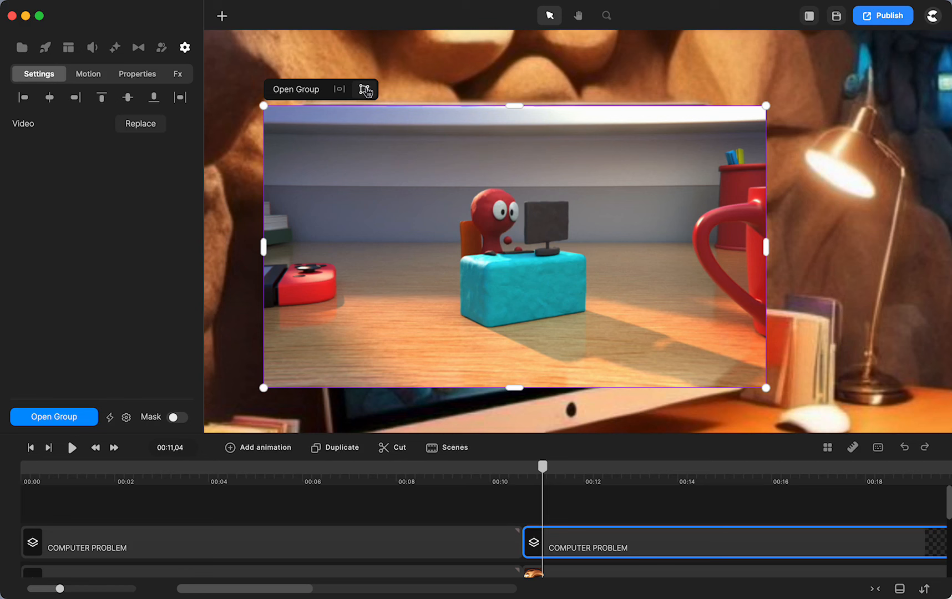
- Pan the canvas to show the whole monitor and enable corner distortion on the video
left_click(365, 89)
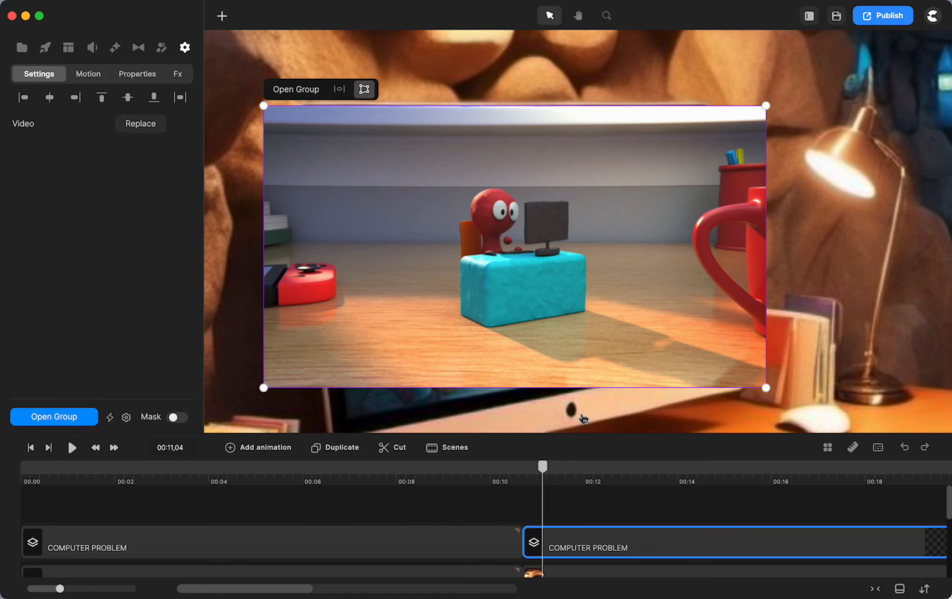
key("h")
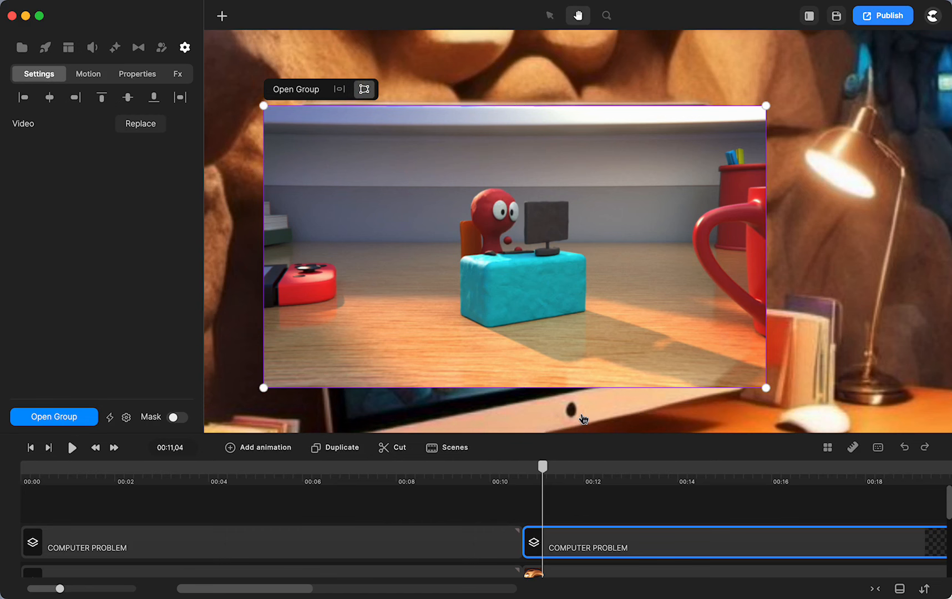
left_click_drag(583, 418, 590, 390)
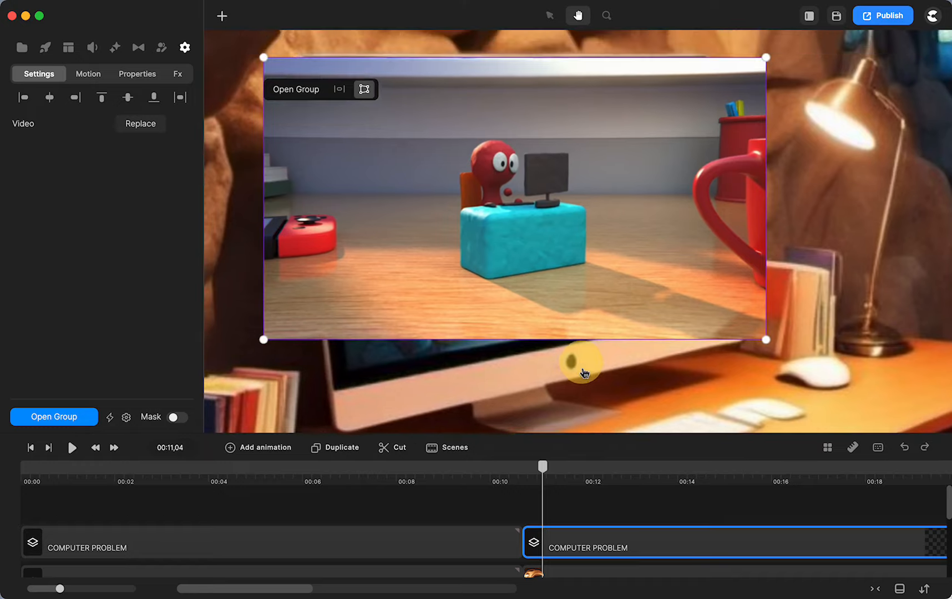
key("v")
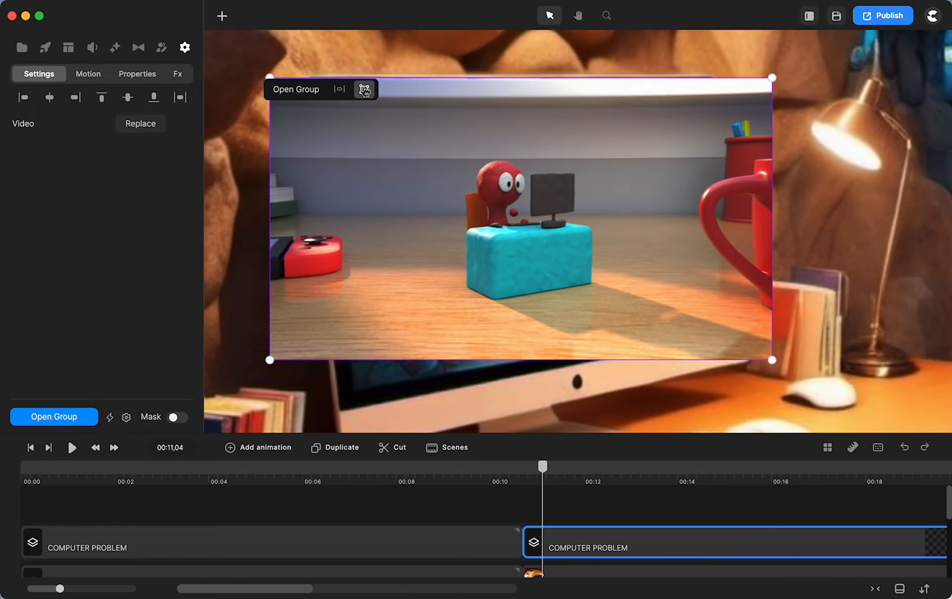
left_click(365, 90)
- Pin the video's four corners to the monitor screen's corners
left_click_drag(268, 360, 341, 410)
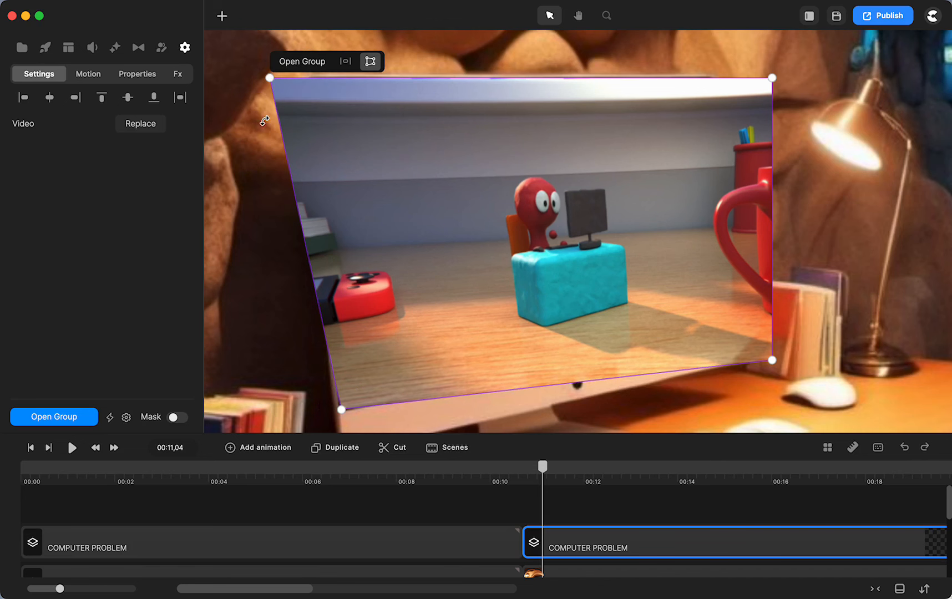
left_click_drag(266, 79, 315, 91)
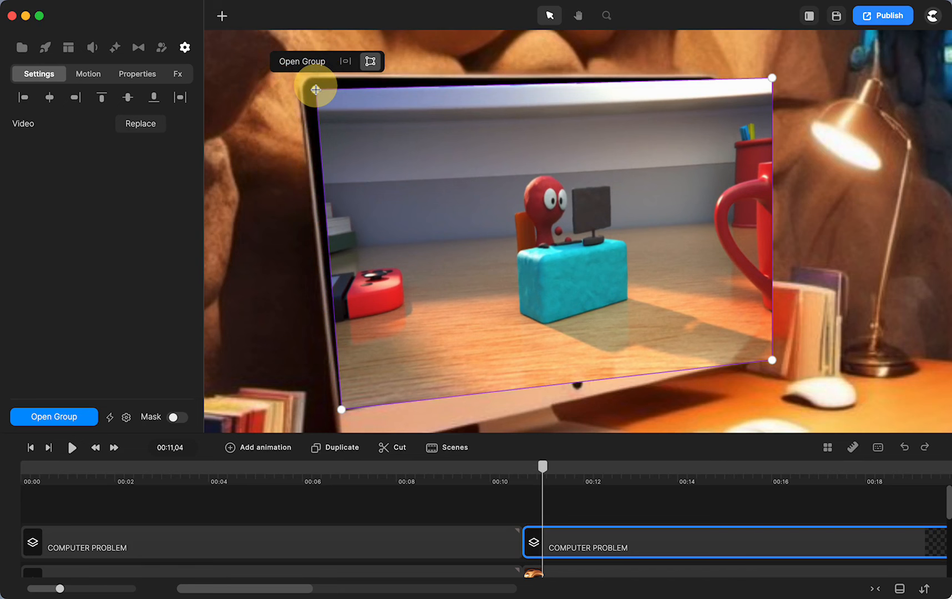
left_click_drag(774, 79, 712, 88)
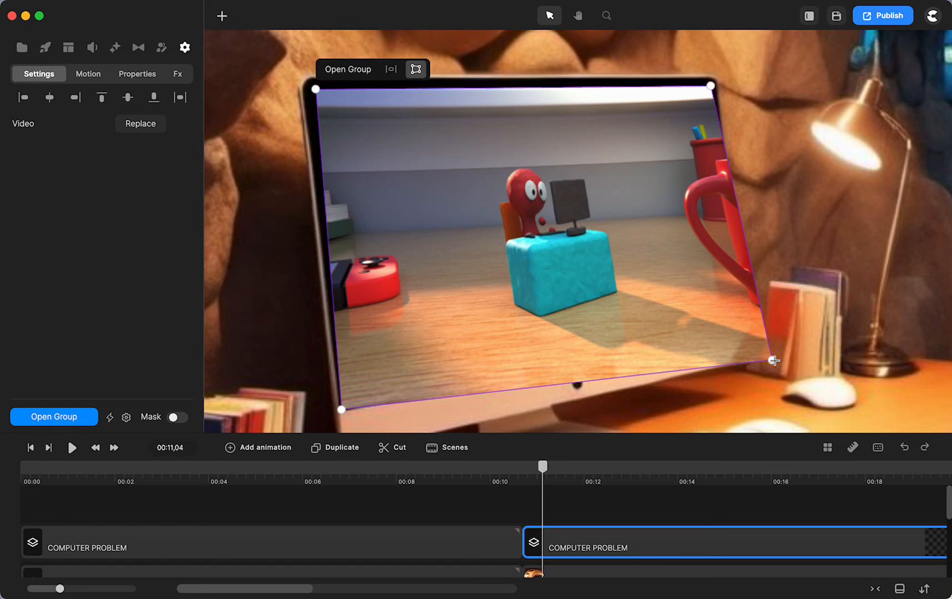
left_click_drag(772, 362, 740, 328)
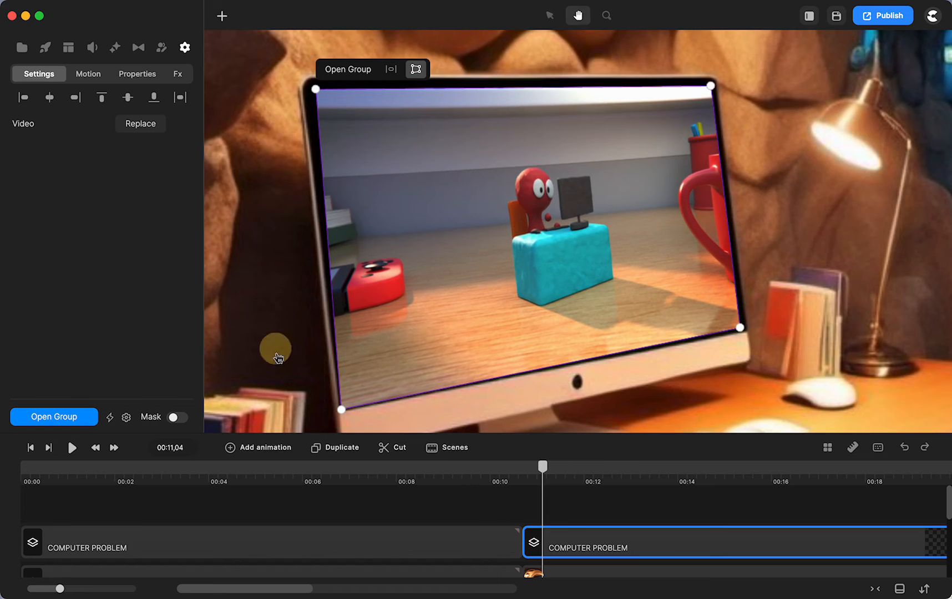
- Refine the bottom-left corner on the screen, finish distorting and nudge the video right
left_click_drag(276, 350, 290, 253)
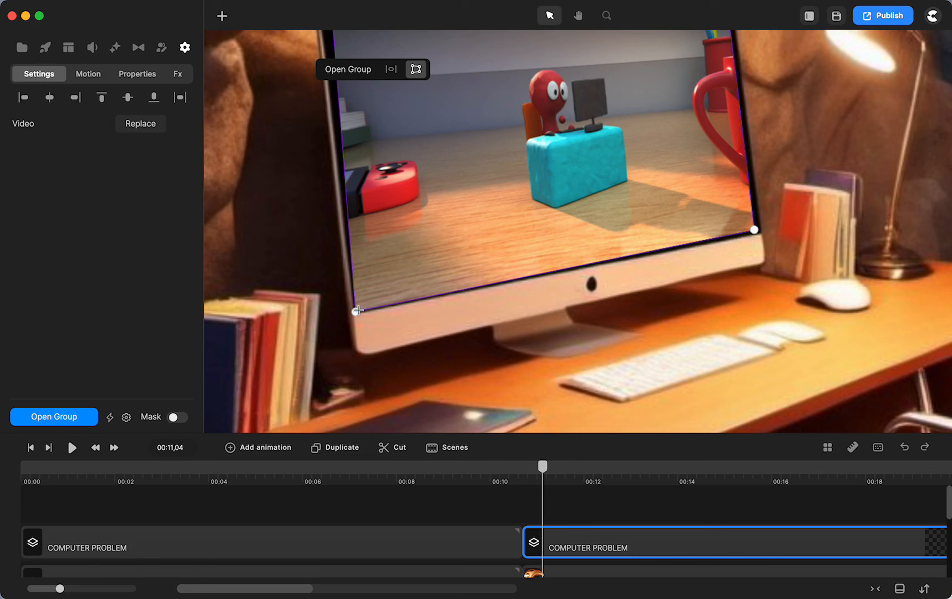
mouse_move(358, 310)
left_mouse_down()
mouse_move(386, 267)
mouse_move(368, 299)
left_mouse_up()
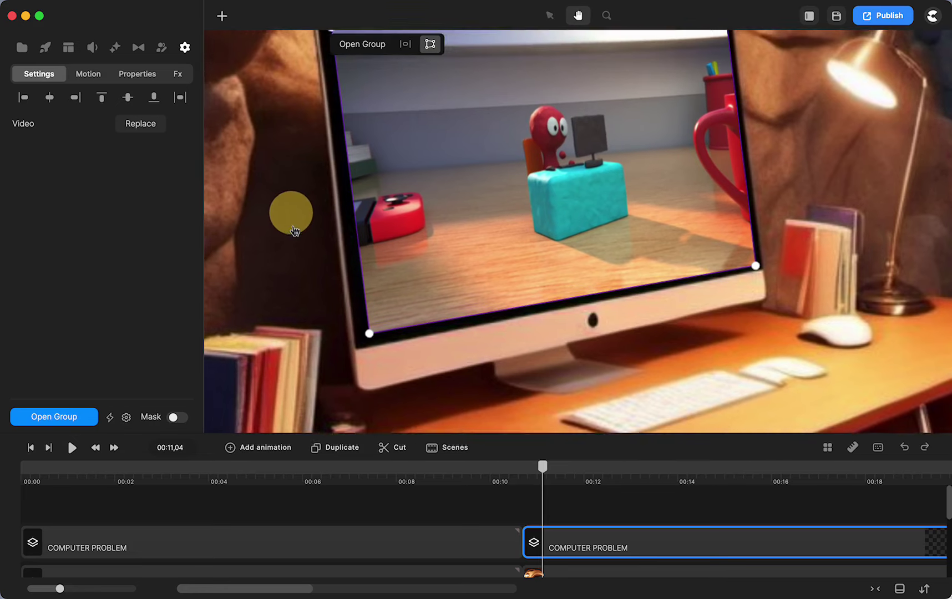
left_click_drag(294, 186, 300, 254)
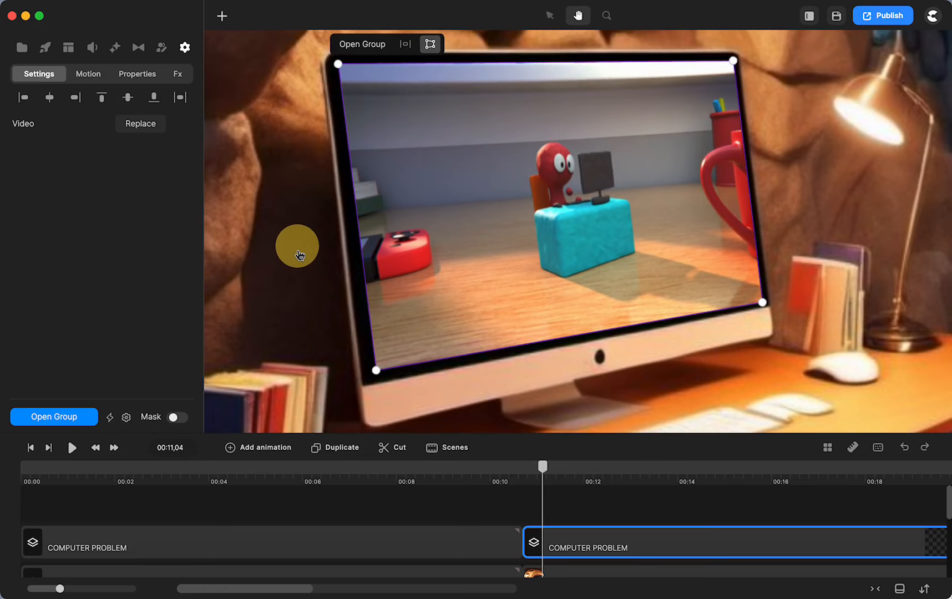
key("v")
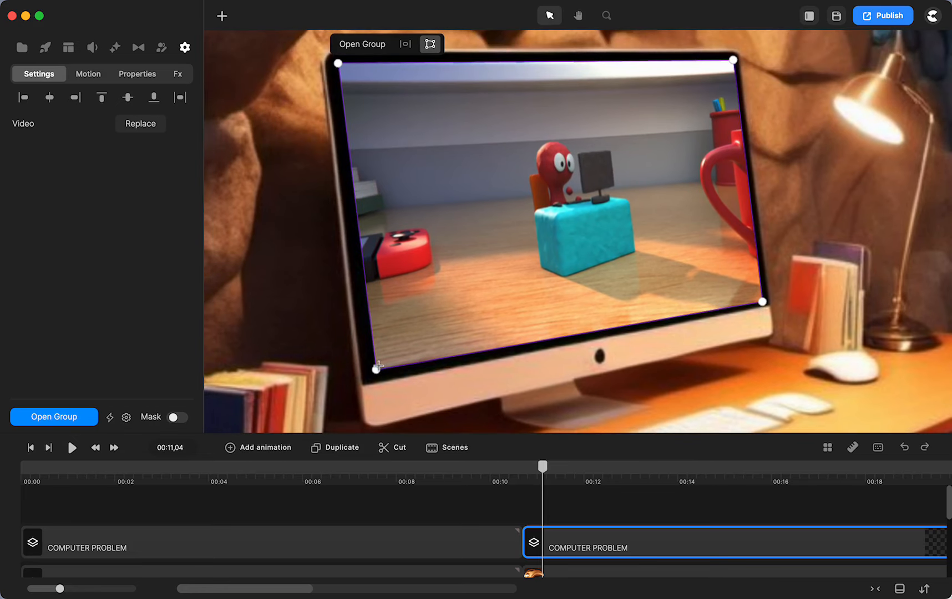
left_click_drag(377, 367, 374, 367)
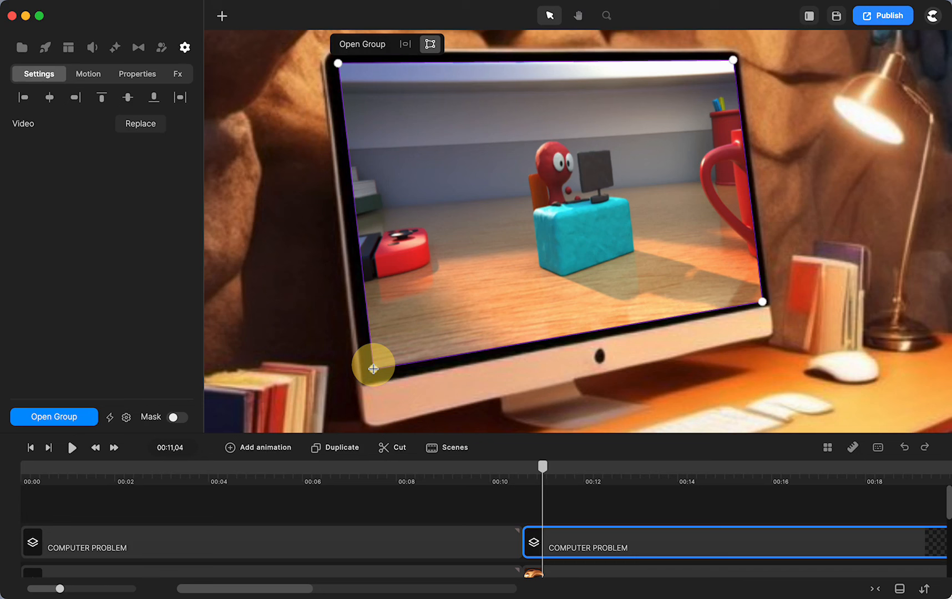
left_click_drag(374, 368, 373, 368)
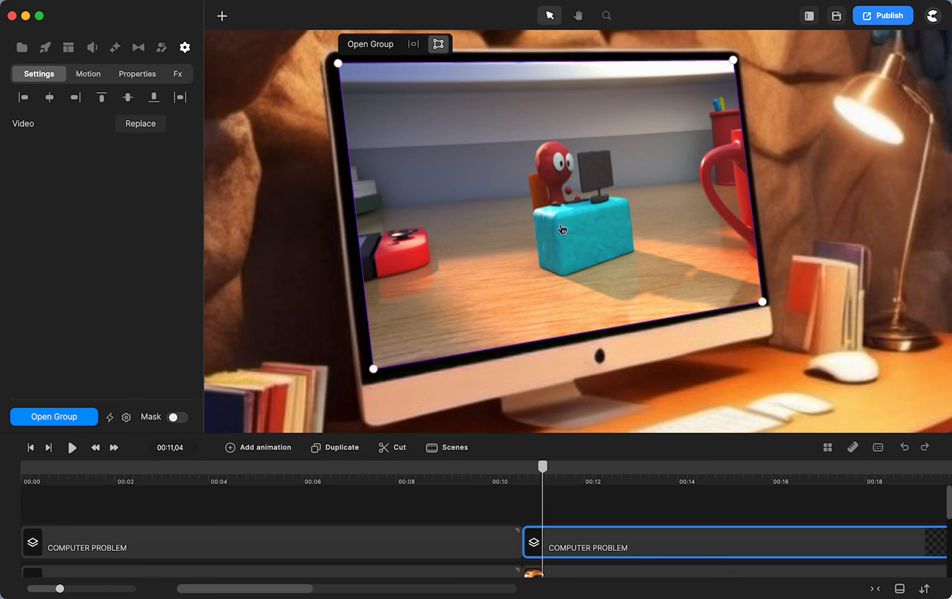
left_click(440, 44)
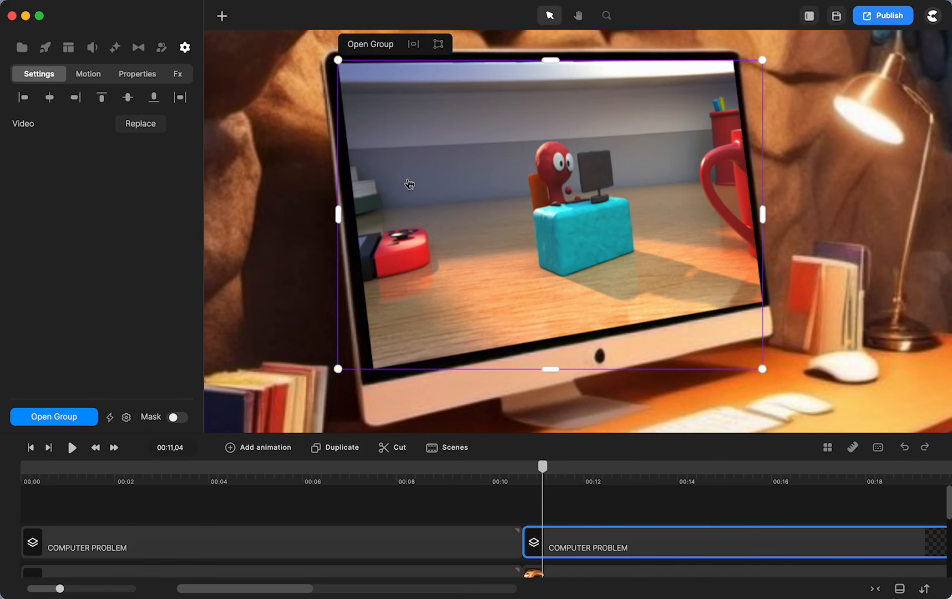
mouse_move(411, 186)
left_mouse_down()
mouse_move(471, 170)
mouse_move(407, 179)
left_mouse_up()
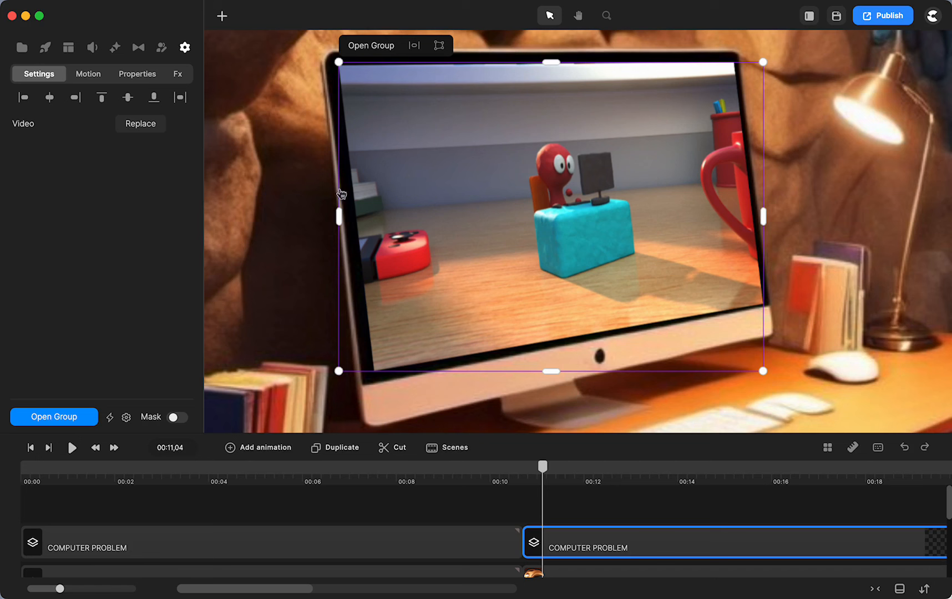
- Re-enter corner warping and pull the right-hand corners onto the screen's edges
left_click(438, 45)
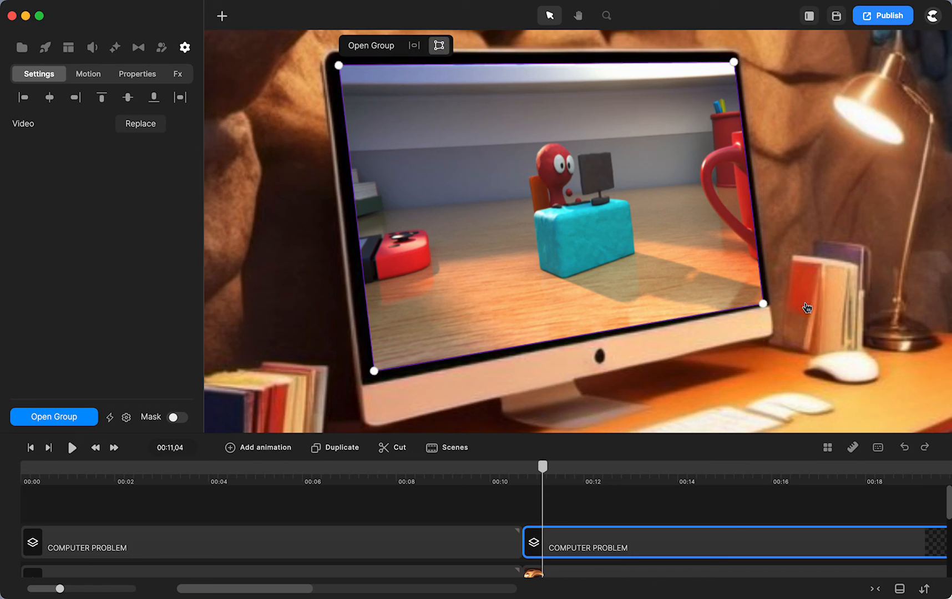
mouse_move(762, 305)
left_mouse_down()
mouse_move(752, 286)
mouse_move(758, 299)
left_mouse_up()
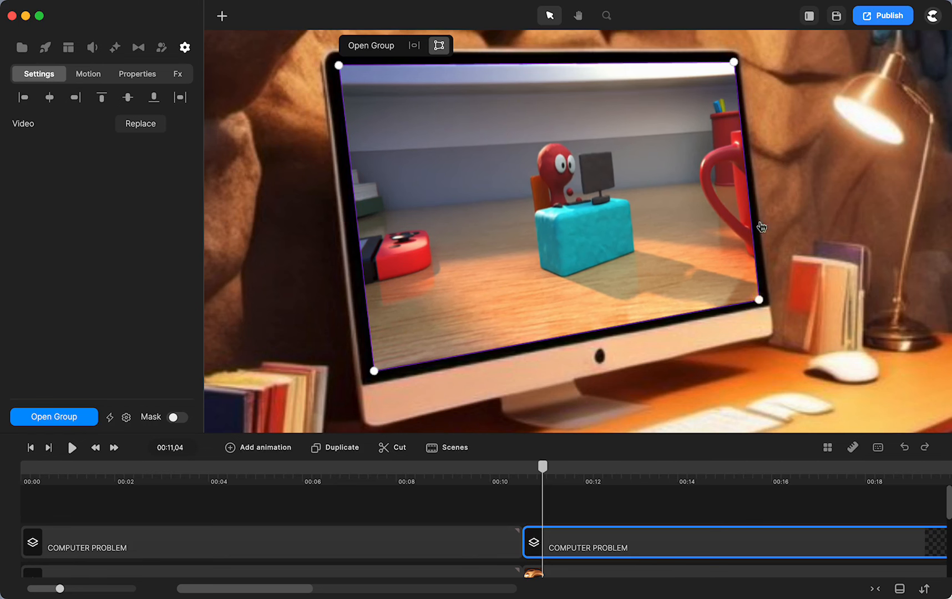
mouse_move(734, 64)
left_mouse_down()
mouse_move(723, 69)
mouse_move(731, 63)
left_mouse_up()
left_click(441, 46)
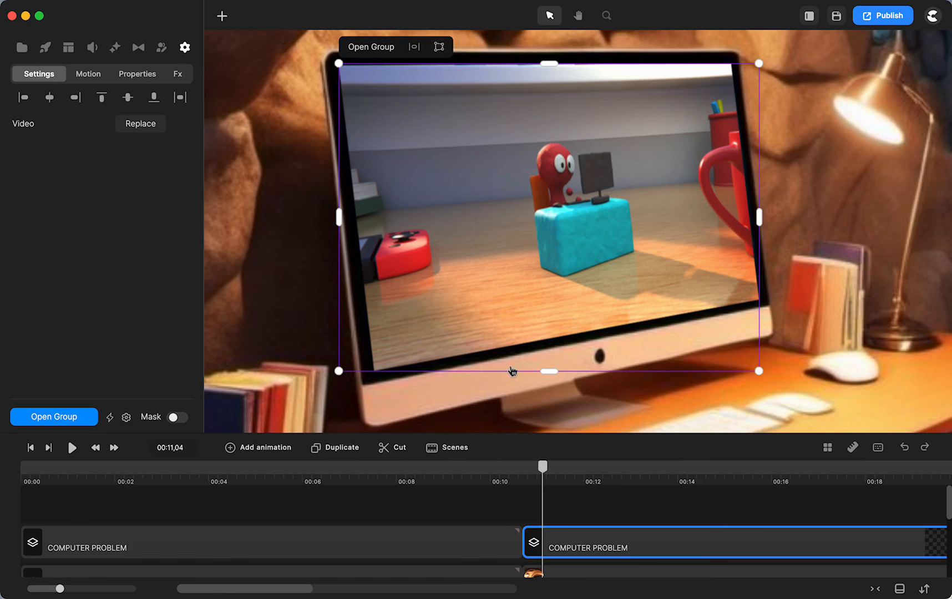
left_click(490, 516)
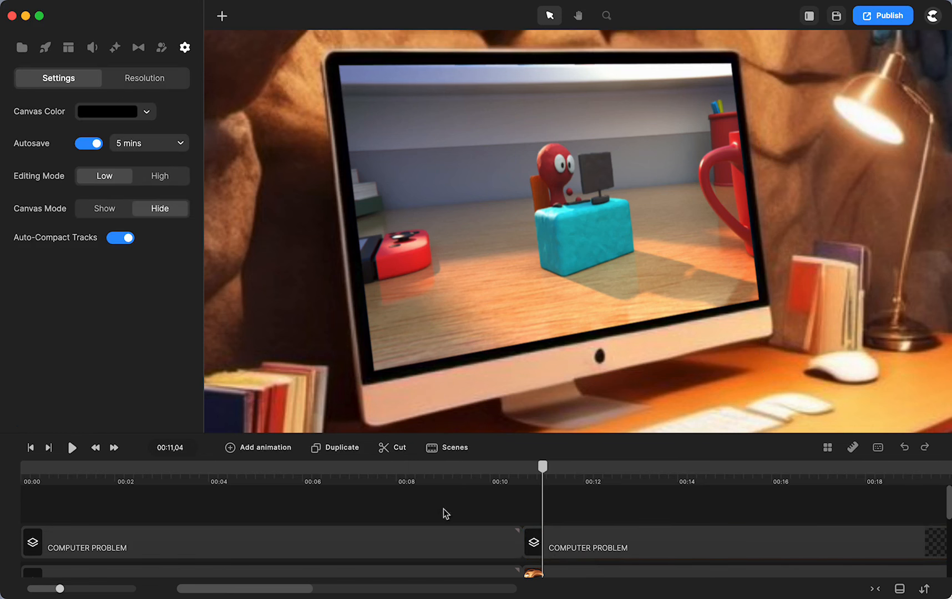
left_click(72, 448)
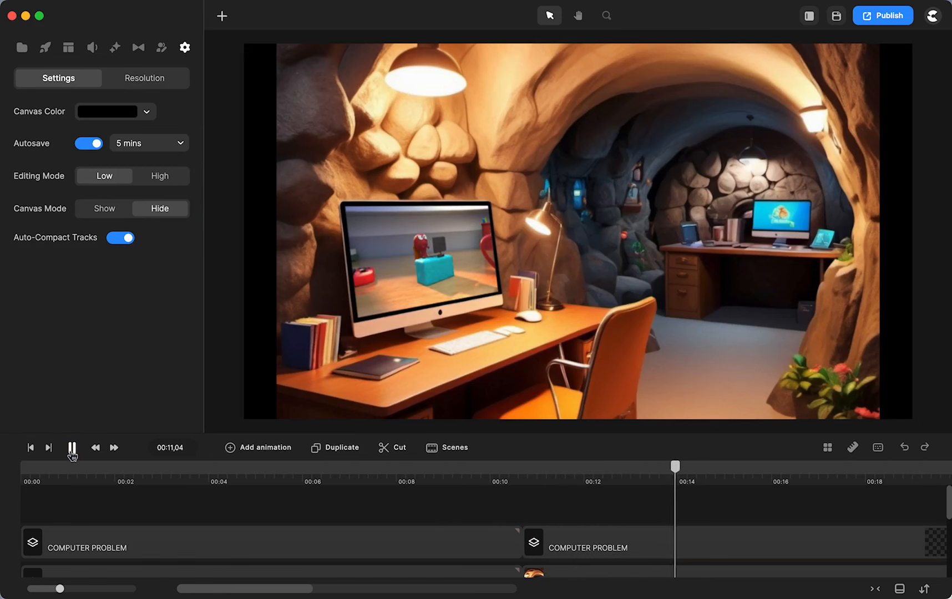
left_click(73, 449)
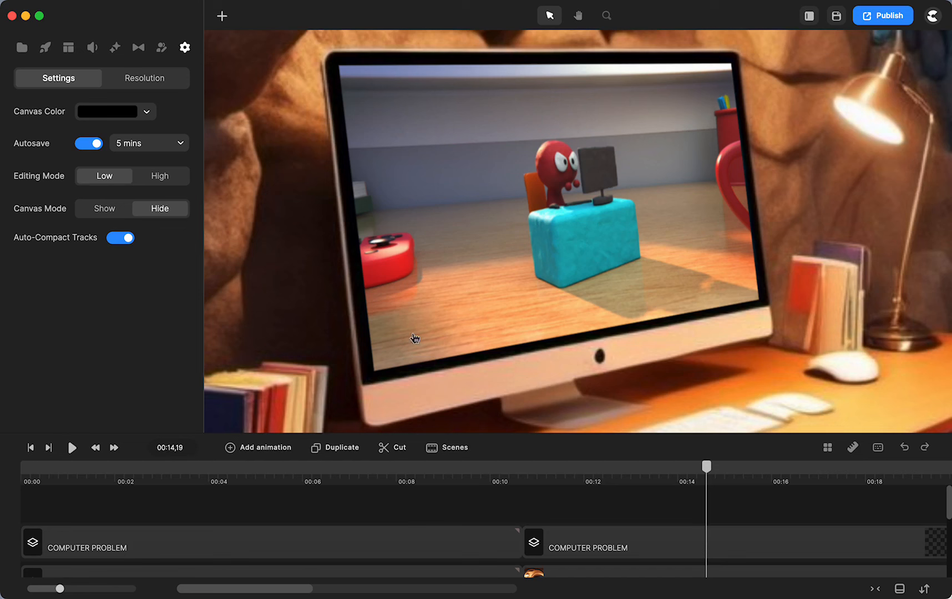
left_click(629, 125)
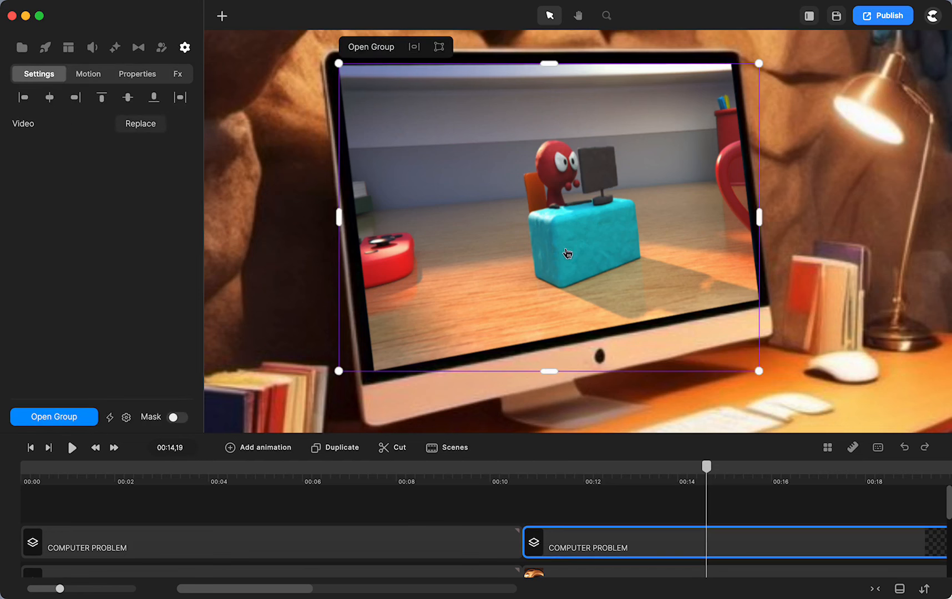
left_click(490, 520)
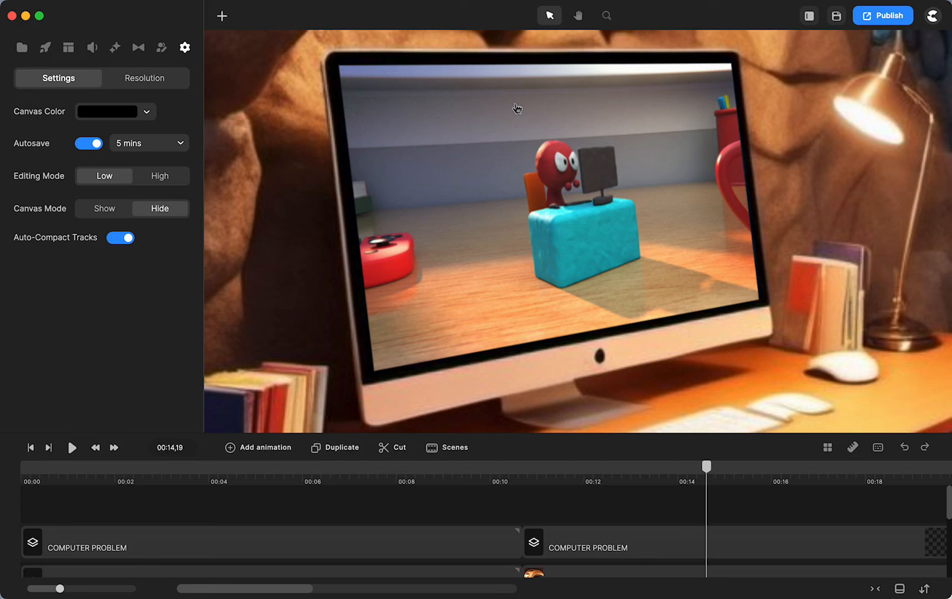
scroll(596, 516, "right", 3)
- Select the COMPUTER PROBLEM group, zoom to fit and jump back to the three-scenes frame near 7 s
left_click(576, 547)
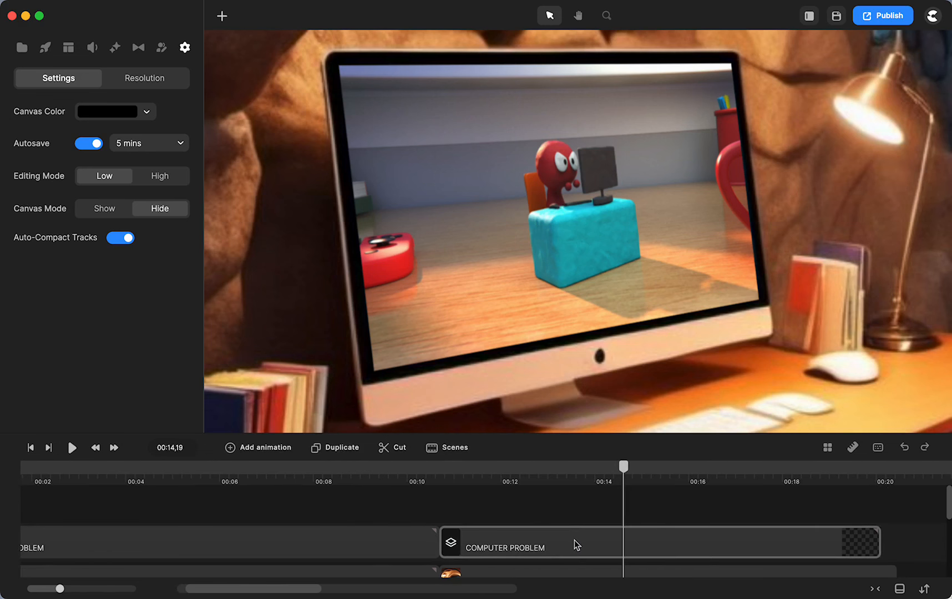
left_click(576, 546)
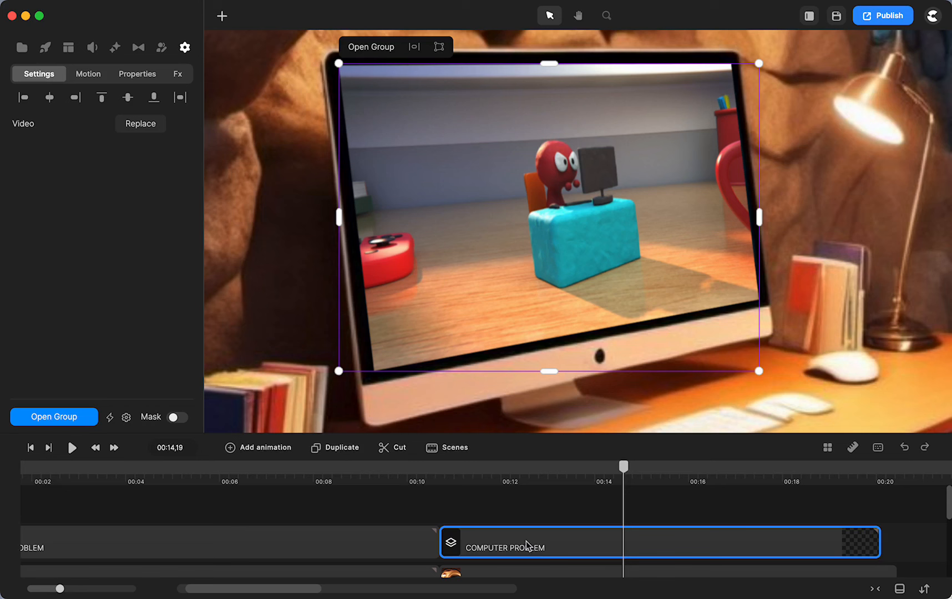
scroll(552, 544, "right", 5)
scroll(552, 545, "right", 5)
scroll(552, 545, "right", 3)
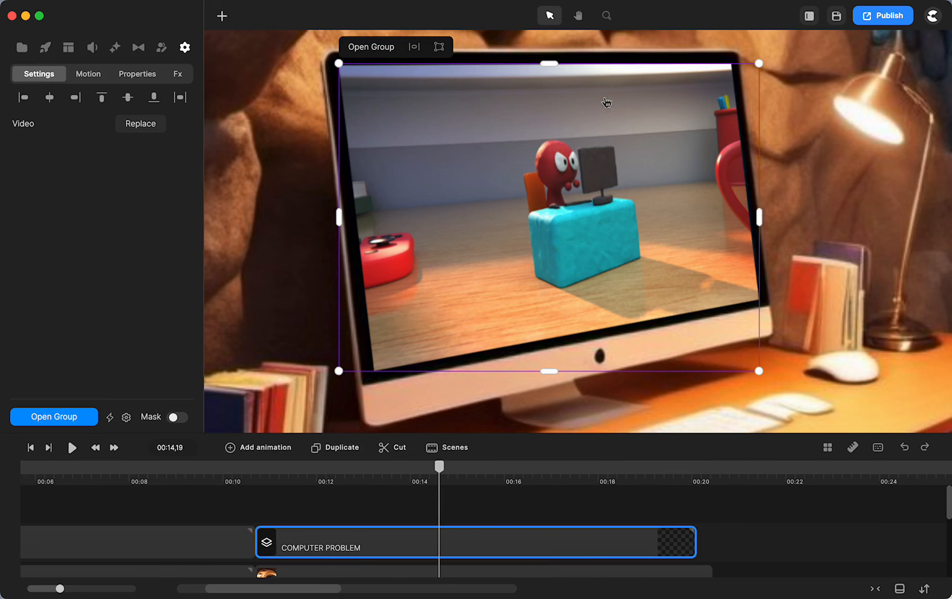
key("shift+0")
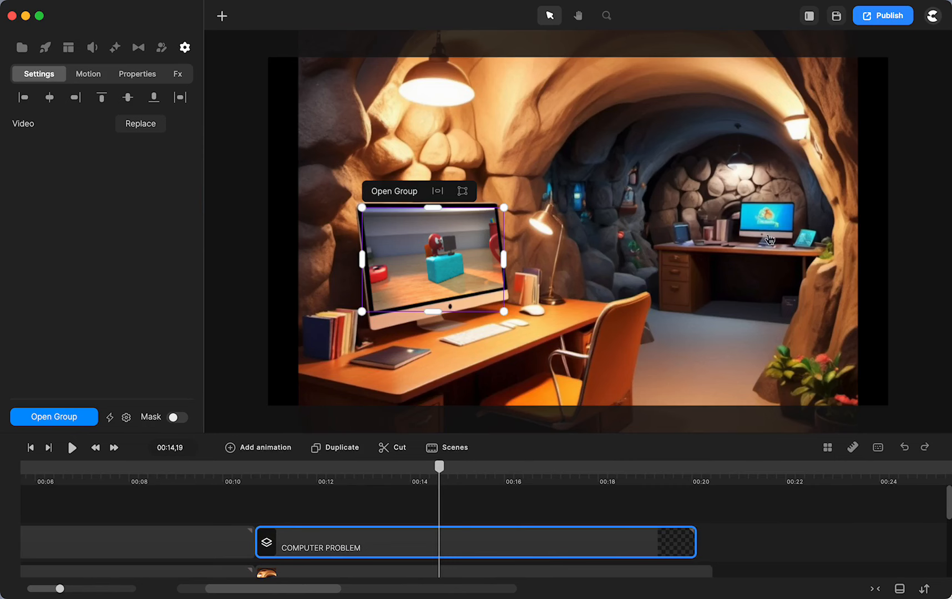
scroll(770, 239, "up", 5)
scroll(770, 239, "down", 4)
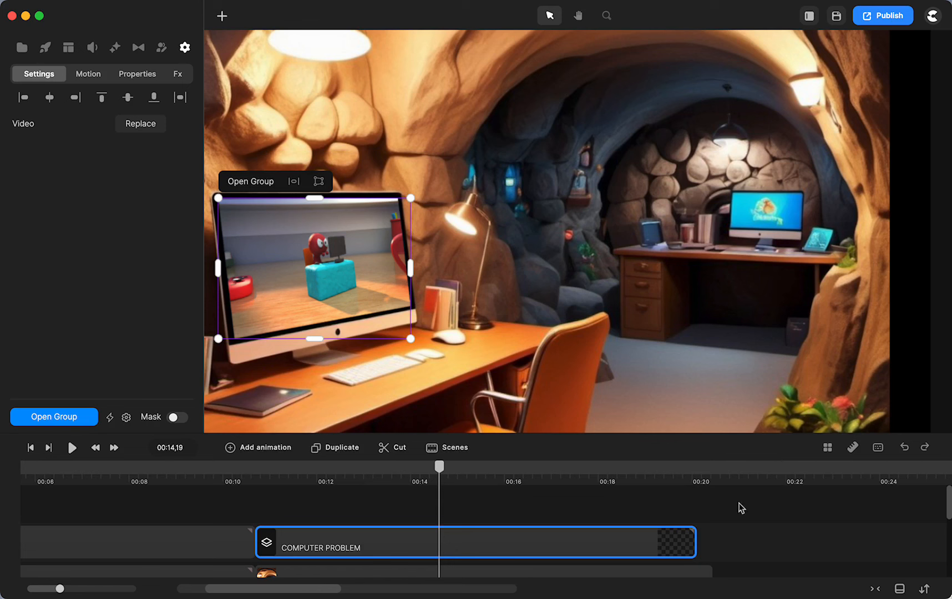
left_click(125, 475)
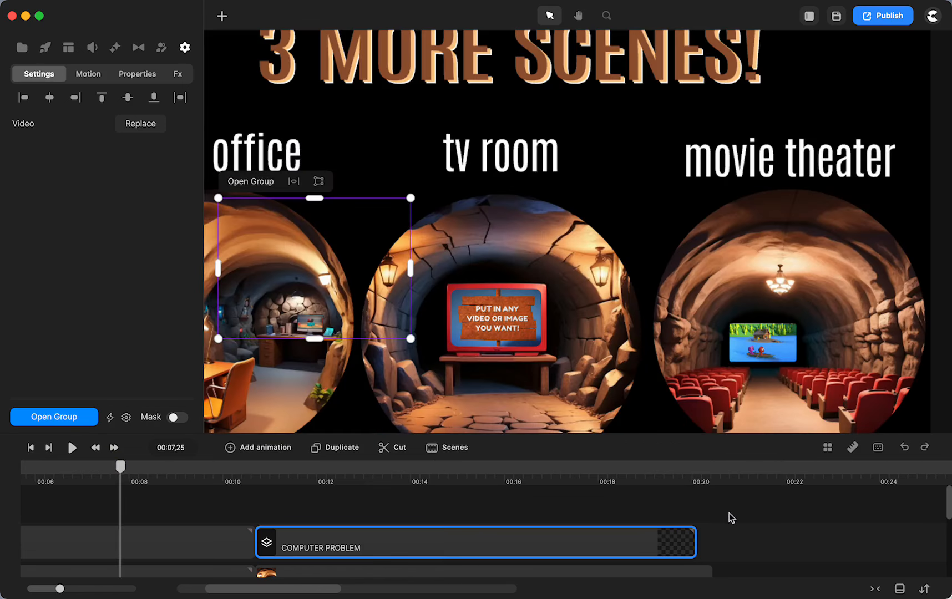
- Delete the extra clip, adjust the TV screen clip's length and set the playhead to 00:22,20
key("BackSpace")
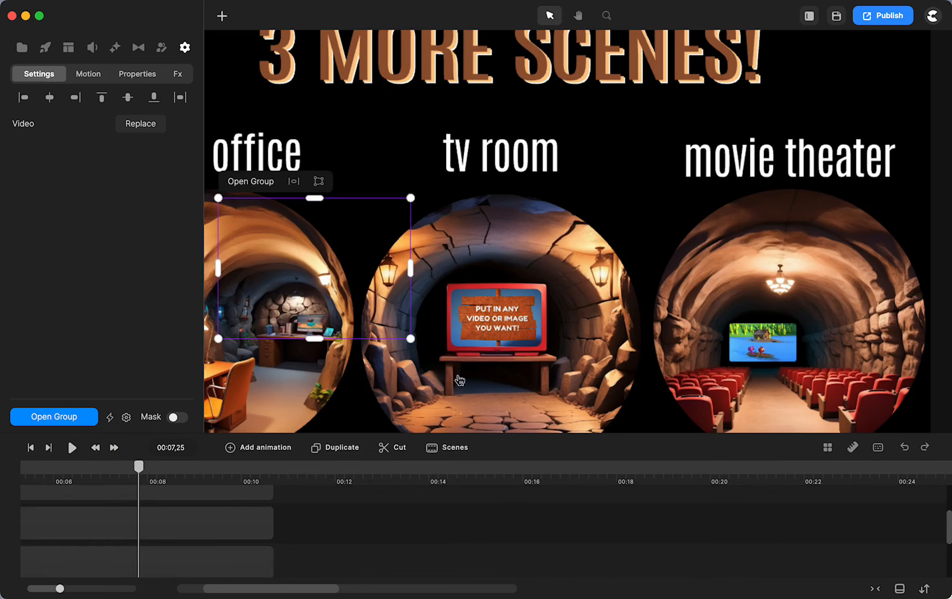
left_click(524, 301)
left_click_drag(267, 548, 938, 543)
left_click(833, 474)
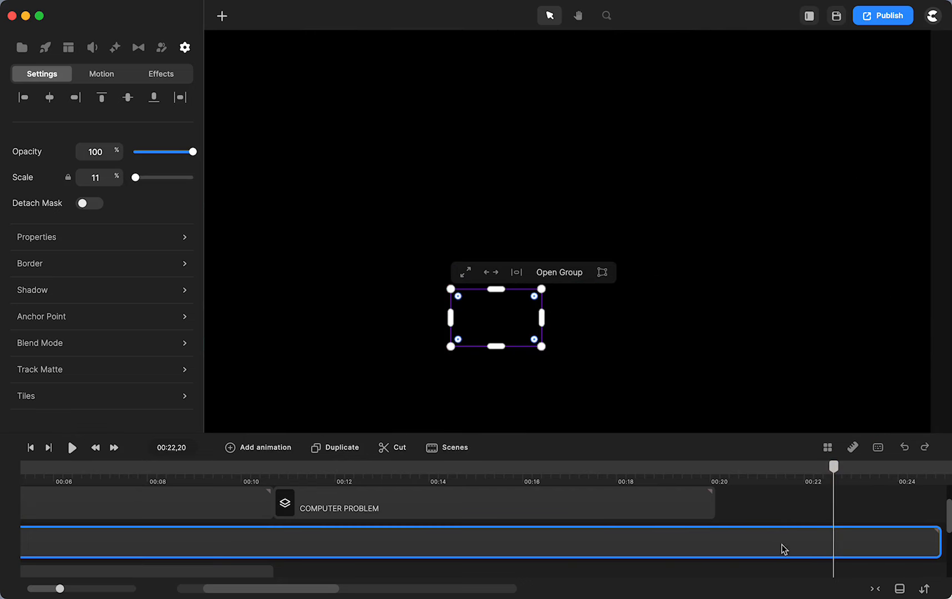
left_click_drag(937, 545, 277, 553)
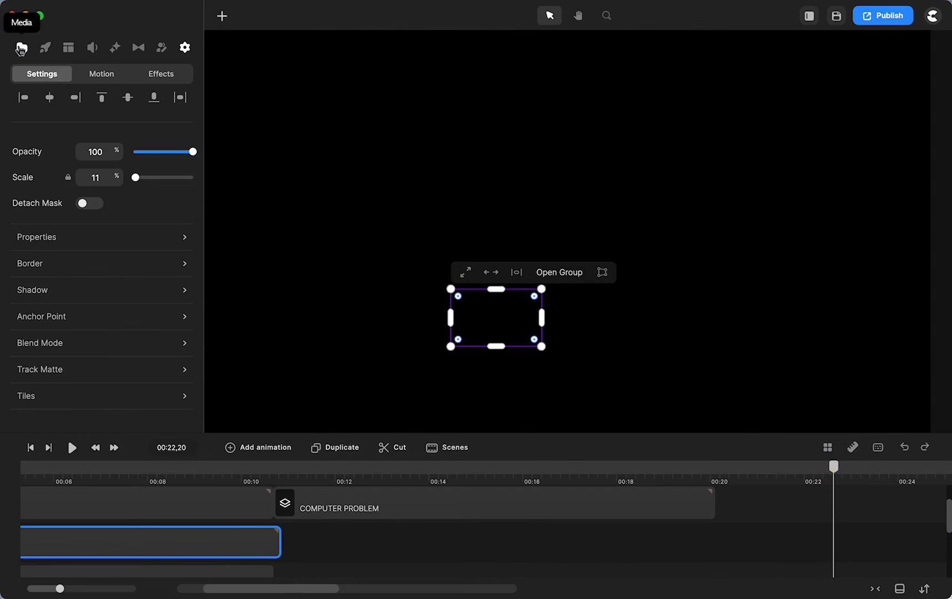
- Place the 'cave tv' image from Media onto the canvas and lengthen its clip to about 00:36
left_click(21, 48)
left_click_drag(53, 189, 520, 223)
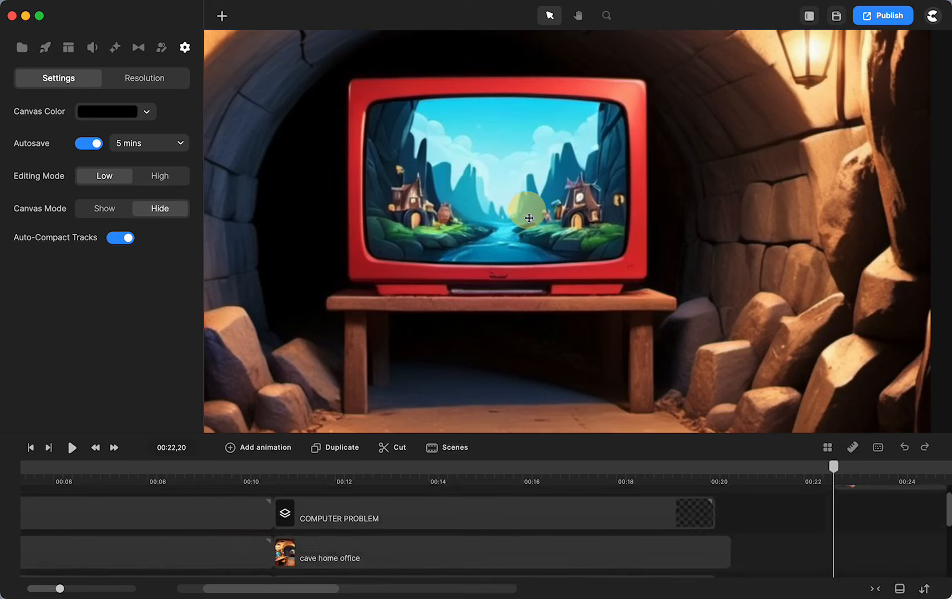
scroll(498, 579, "right", 6)
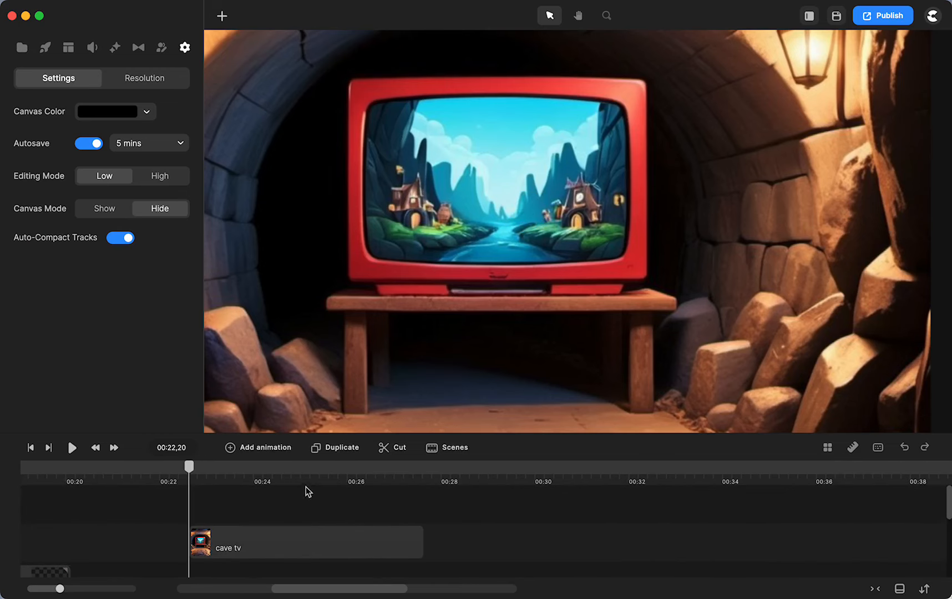
left_click_drag(420, 543, 826, 542)
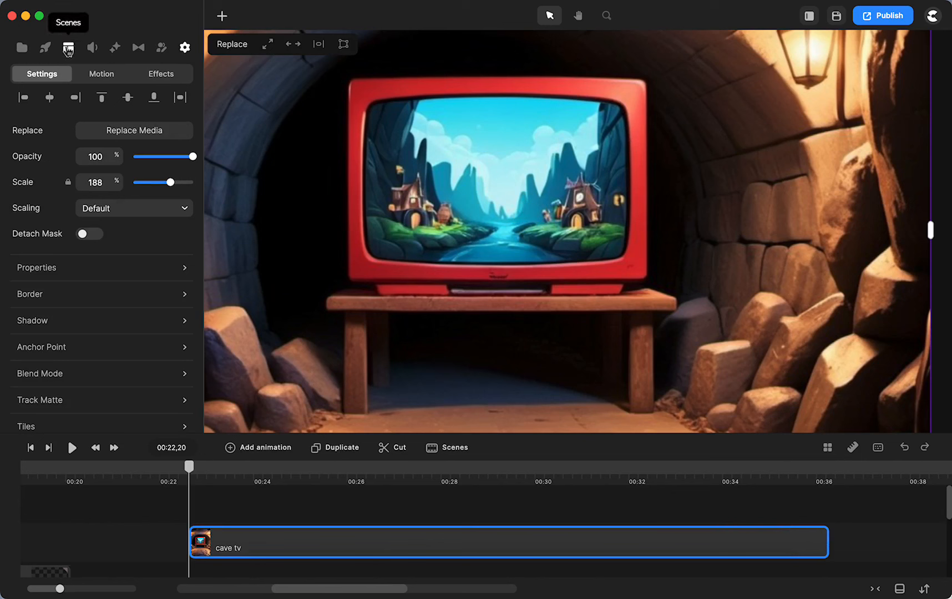
- Add the COMPUTER PROBLEM clay scene from the Scenes library and nudge its clip slightly earlier
left_click(68, 48)
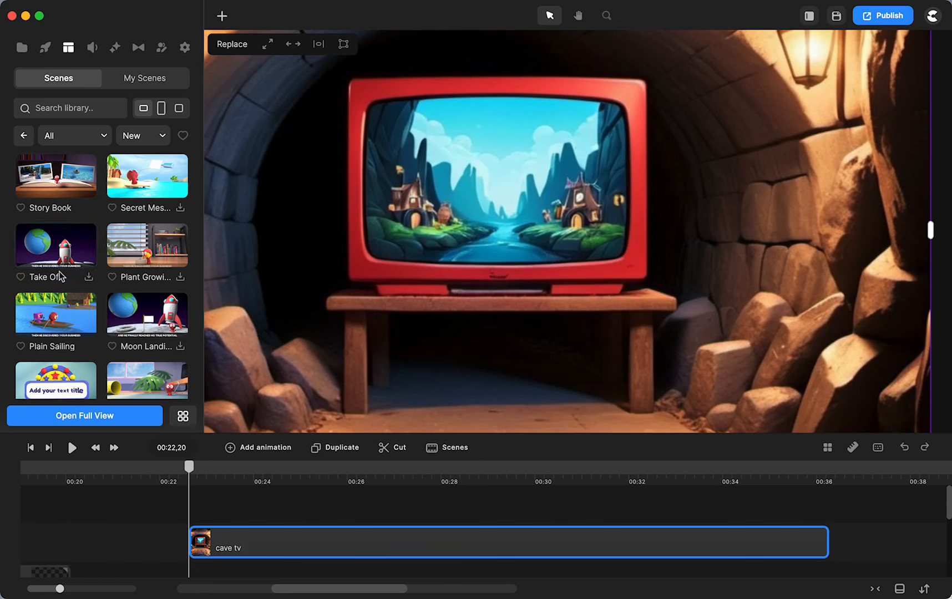
scroll(106, 321, "down", 5)
scroll(105, 321, "down", 8)
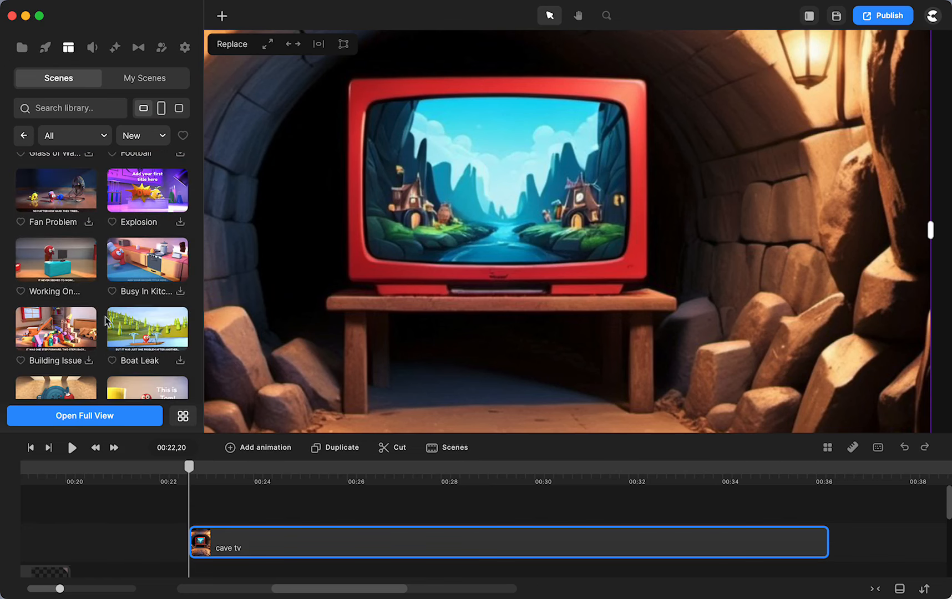
left_click_drag(56, 260, 485, 210)
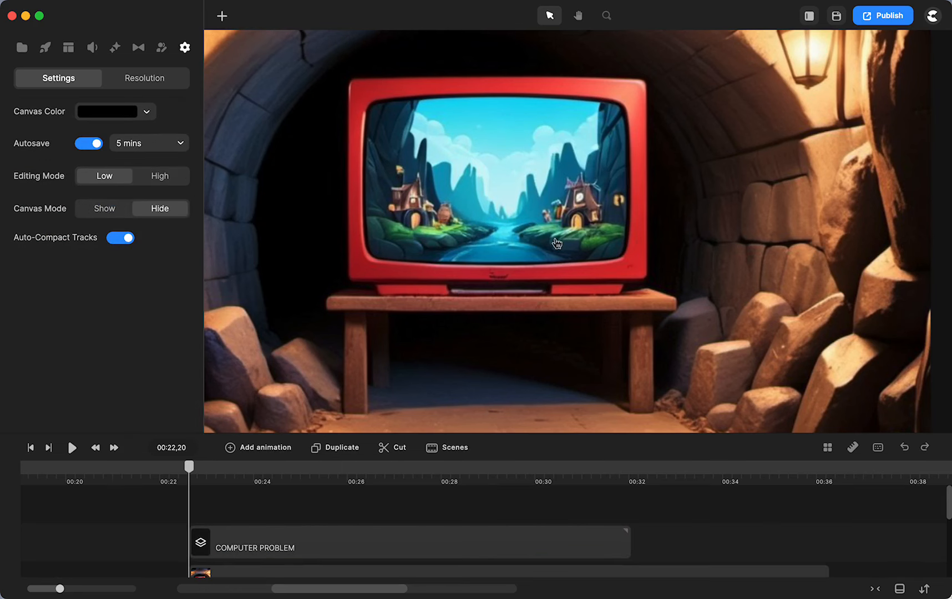
left_click_drag(342, 548, 313, 553)
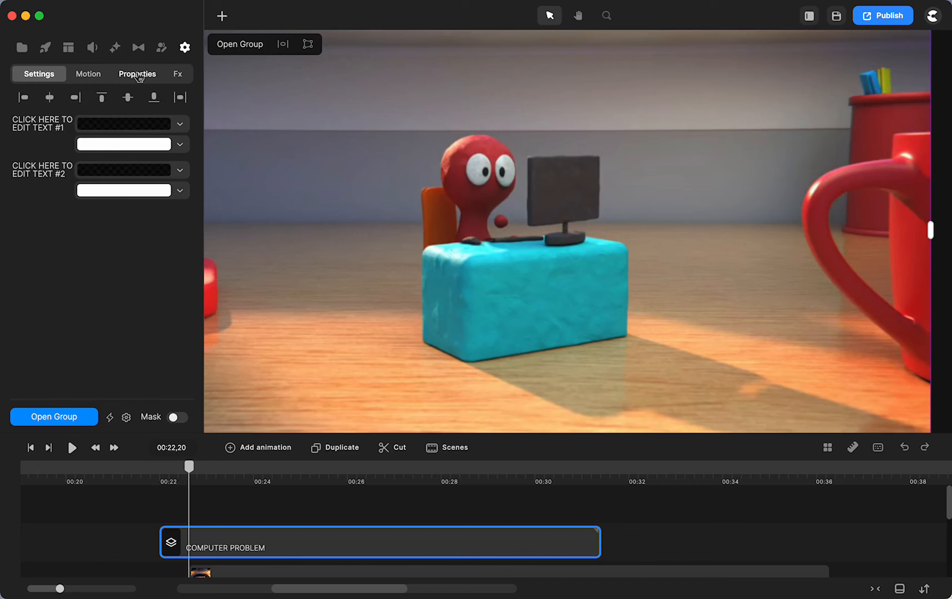
- Scale the scene group to 37% and position it over the red TV's screen
left_click(138, 74)
left_click_drag(158, 145, 148, 146)
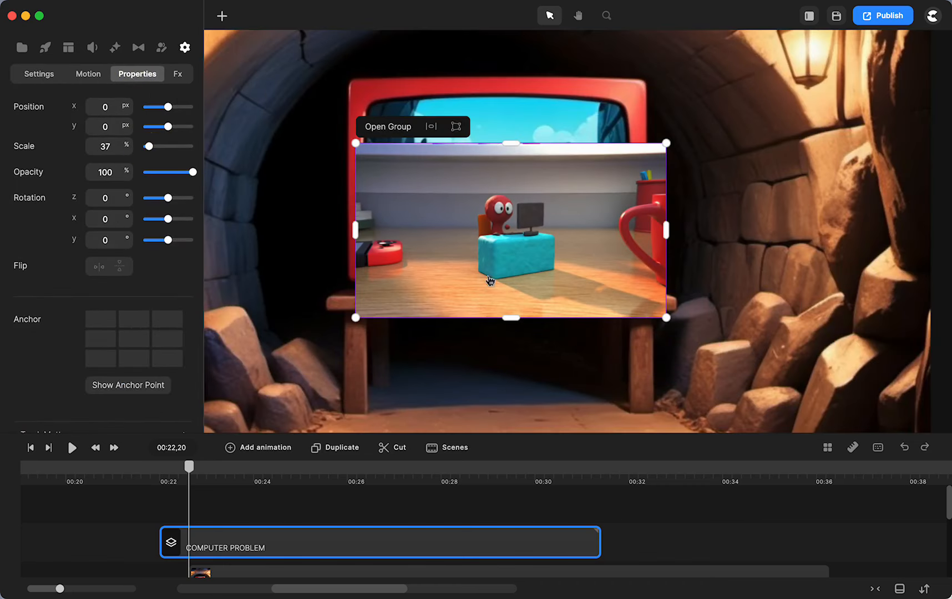
mouse_move(497, 223)
left_mouse_down()
mouse_move(478, 177)
mouse_move(774, 203)
left_mouse_up()
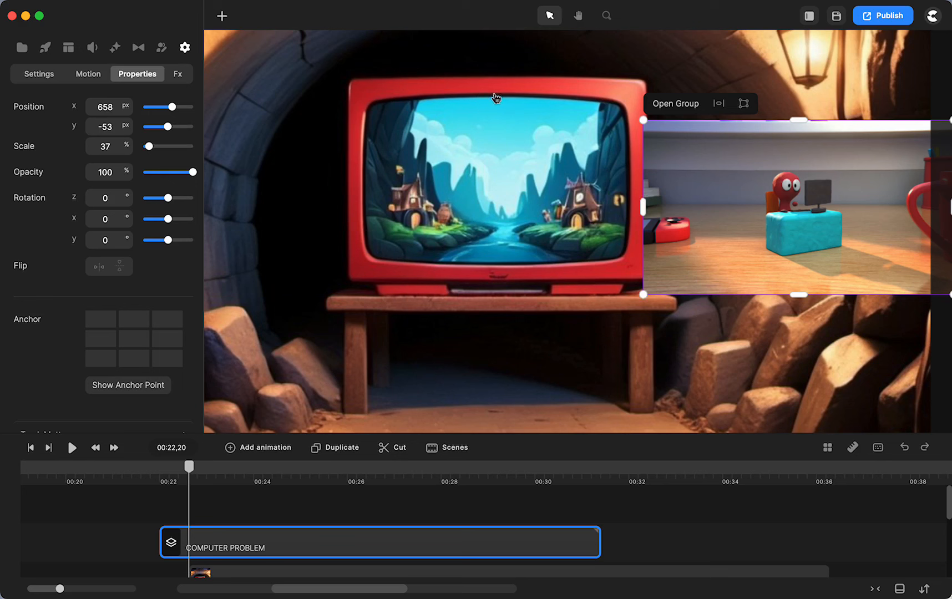
left_click_drag(782, 241, 482, 203)
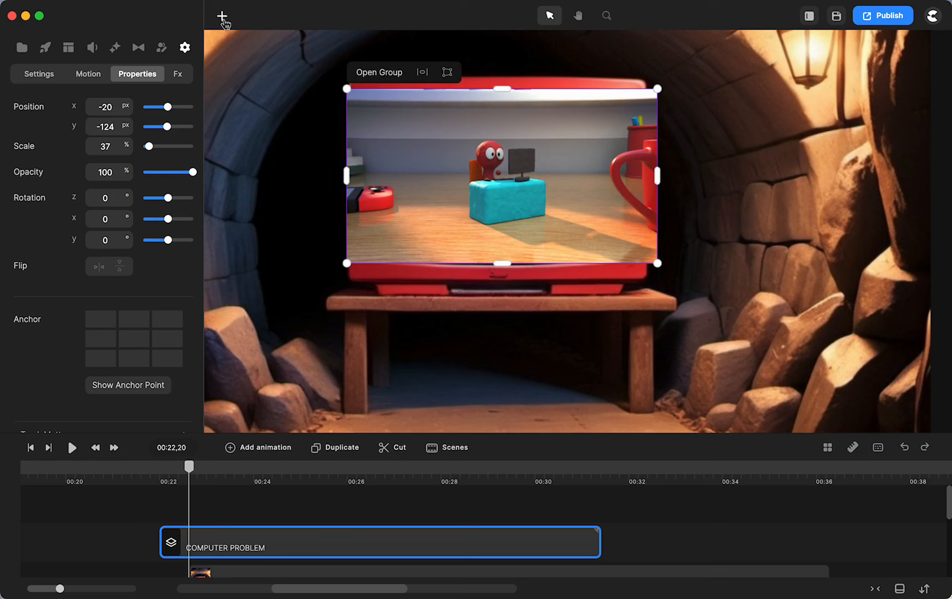
- Add a blue rectangle shape and move the COMPUTER PROBLEM group later to about 00:27
left_click(222, 15)
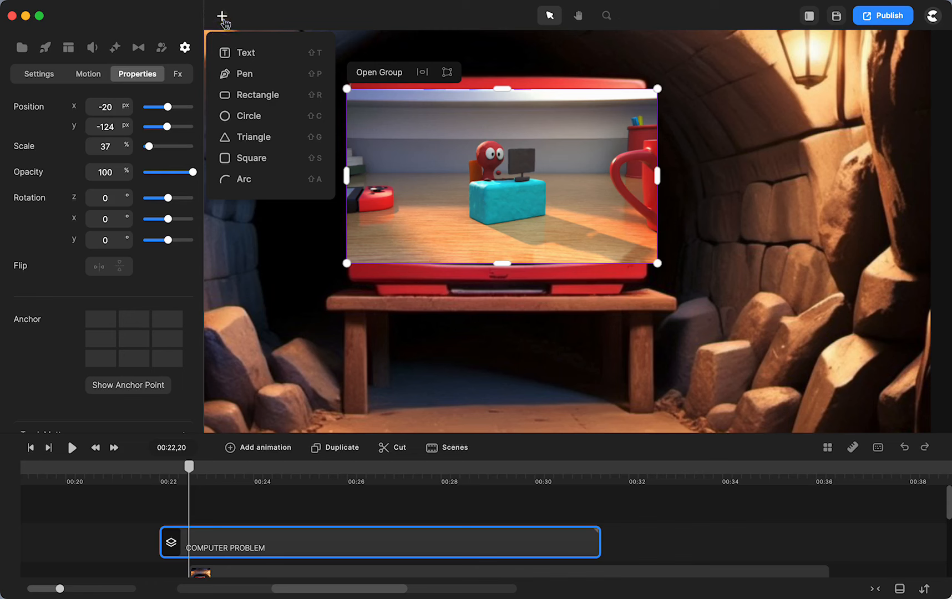
left_click(257, 94)
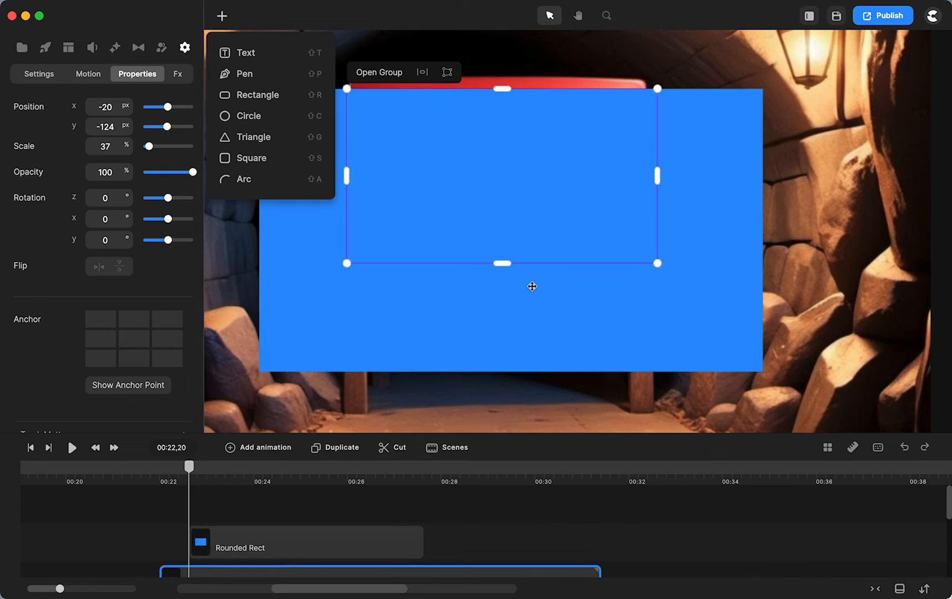
left_click(533, 293)
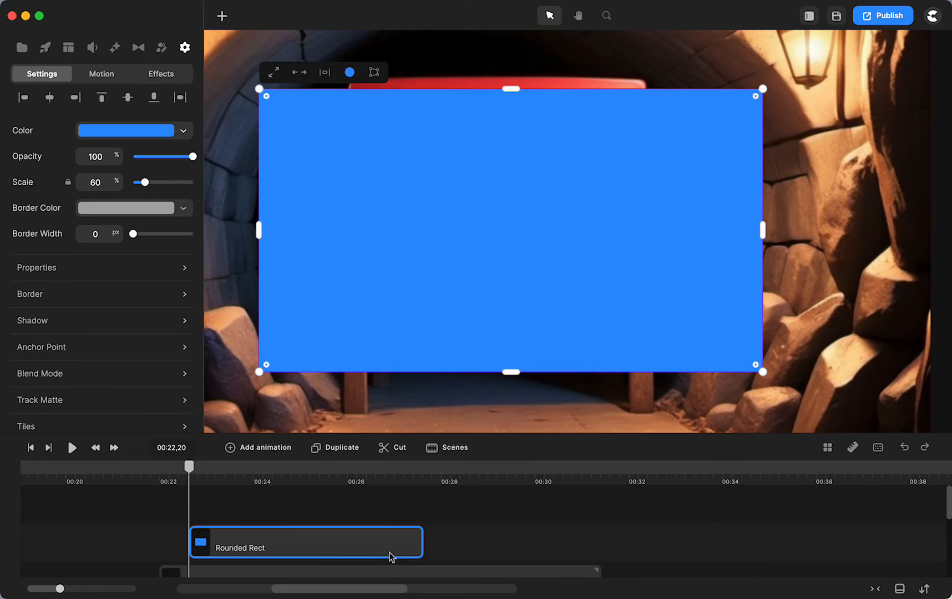
scroll(398, 554, "down", 2)
left_click_drag(408, 551, 638, 548)
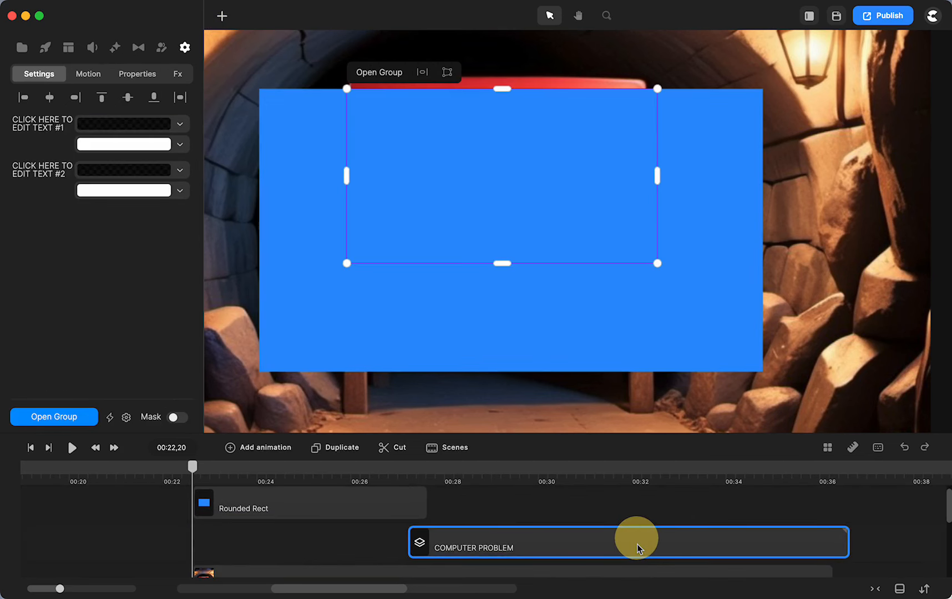
left_click(311, 476)
left_click(586, 506)
left_click(640, 301)
- Resize and move the rectangle to cover the TV screen and round its corners to match
left_click_drag(767, 368, 588, 275)
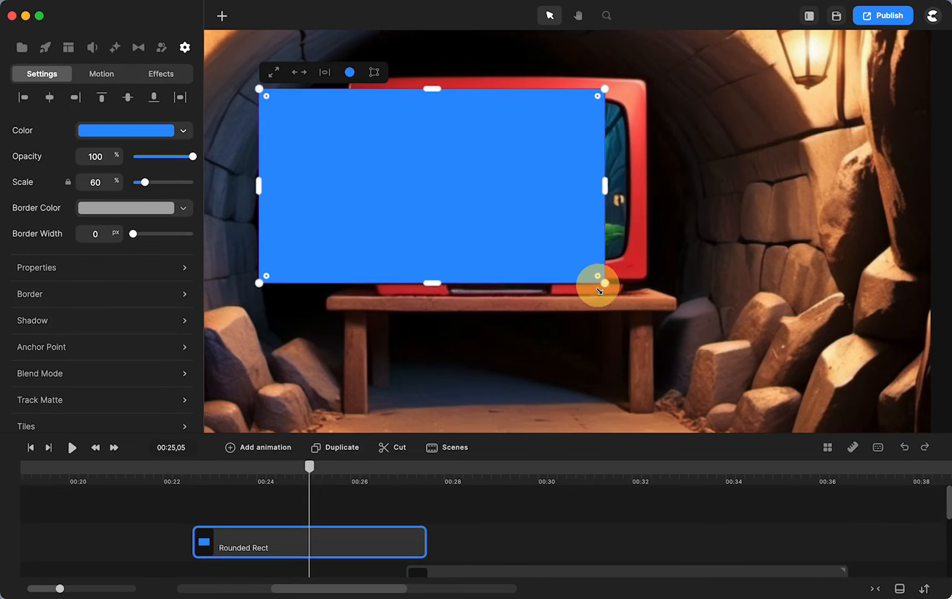
left_click_drag(480, 237, 570, 223)
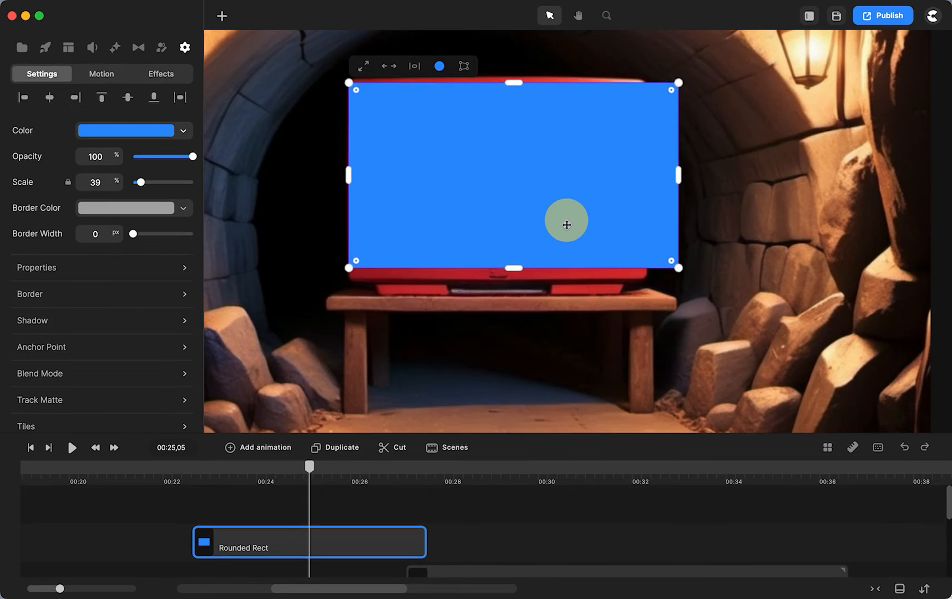
left_click_drag(677, 176, 637, 175)
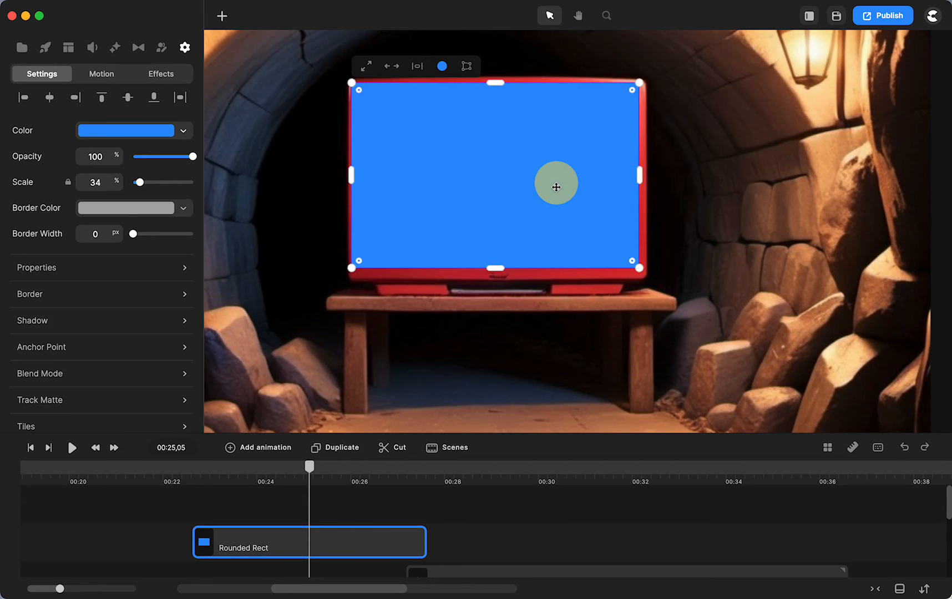
left_click_drag(557, 186, 564, 186)
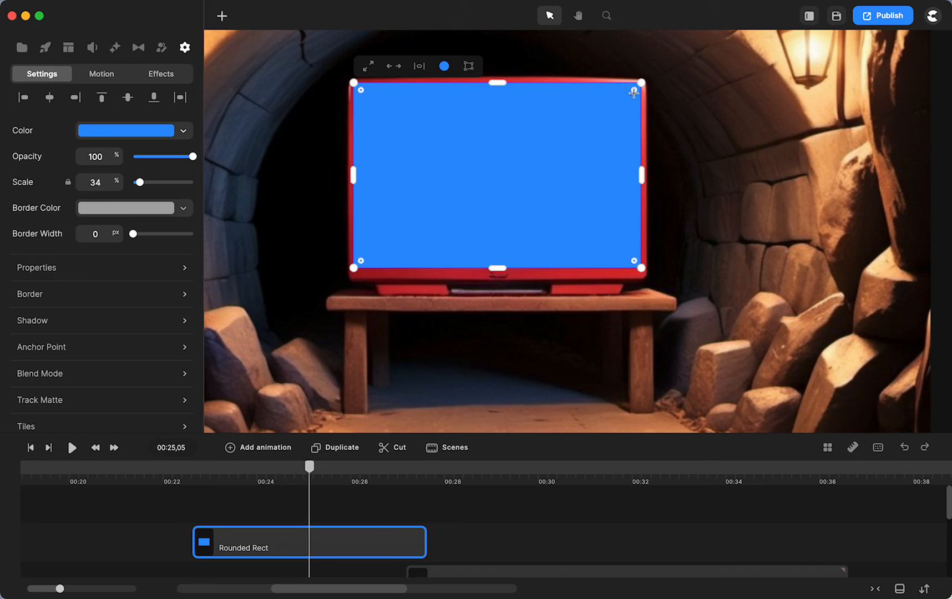
left_click(633, 90)
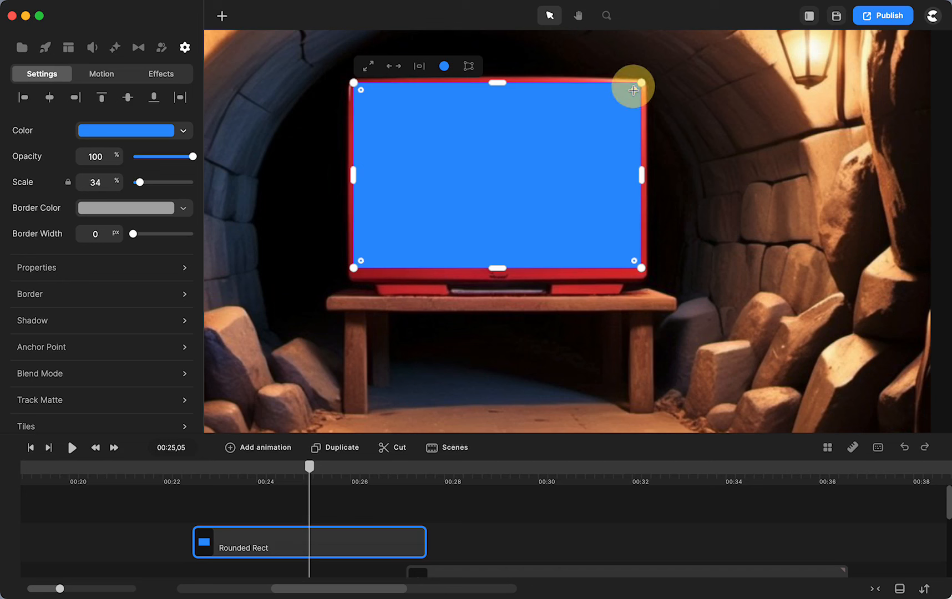
left_click_drag(633, 89, 622, 102)
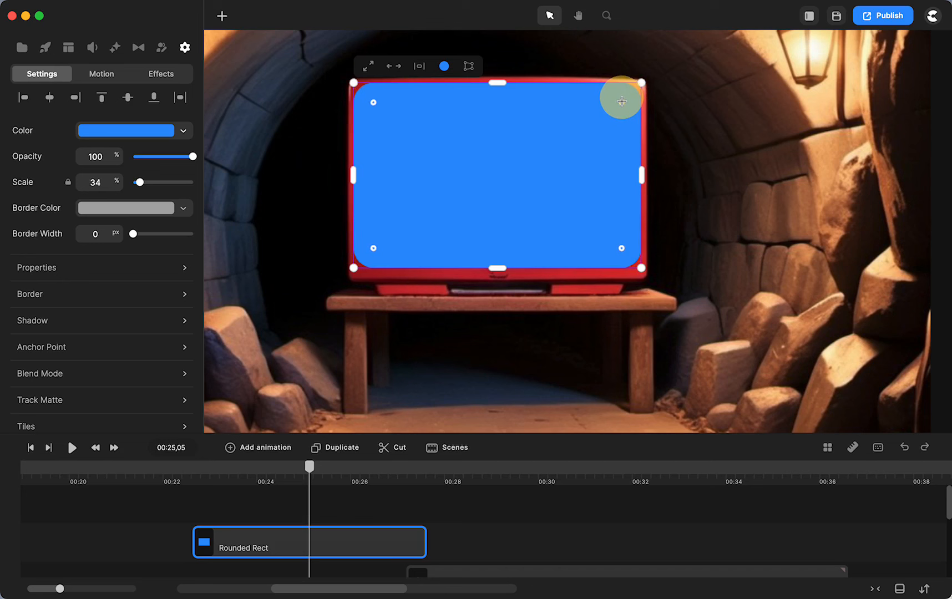
- Fine-tune the rectangle's top, bottom, left and right edges to the screen's exact outline
left_click(766, 167)
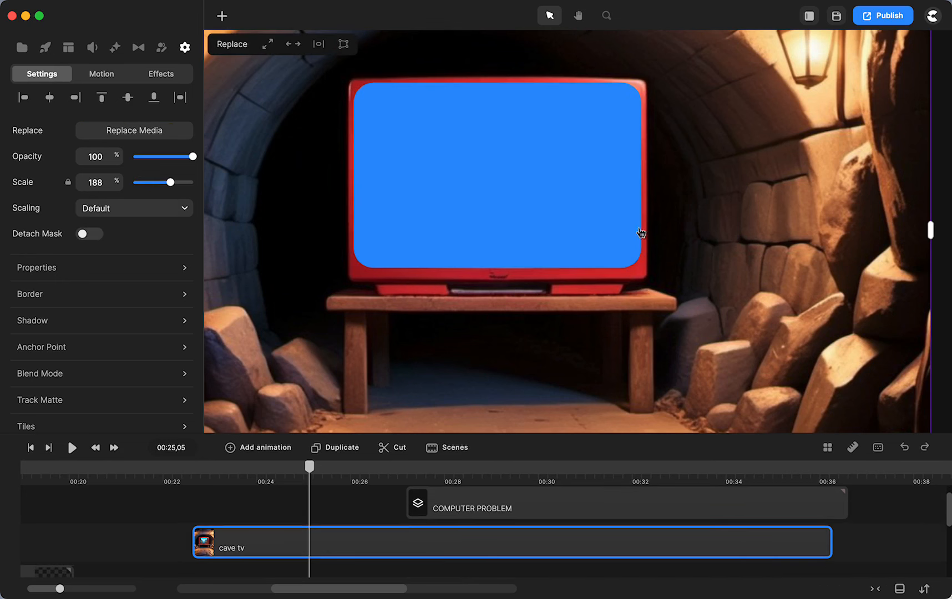
left_click(572, 168)
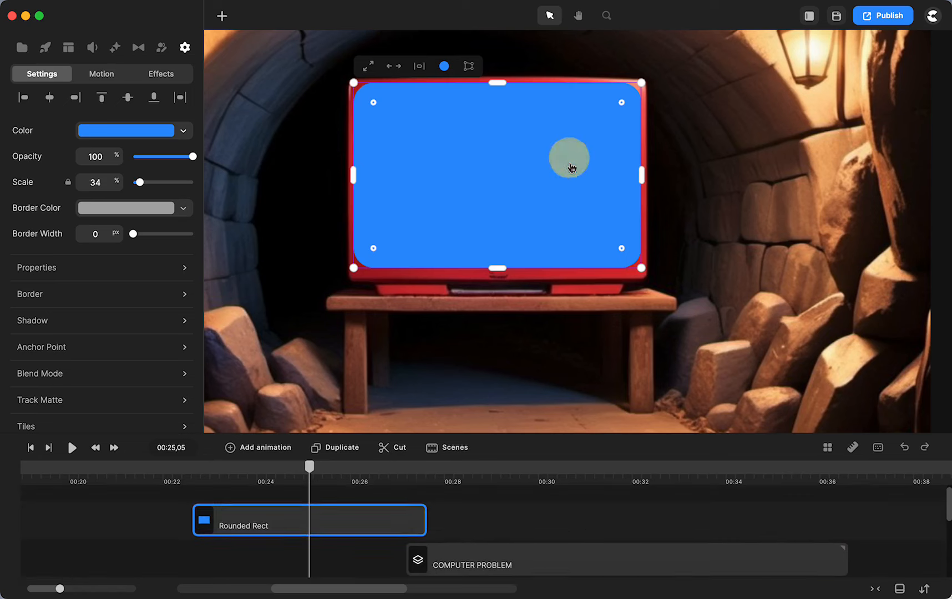
left_click_drag(502, 83, 502, 87)
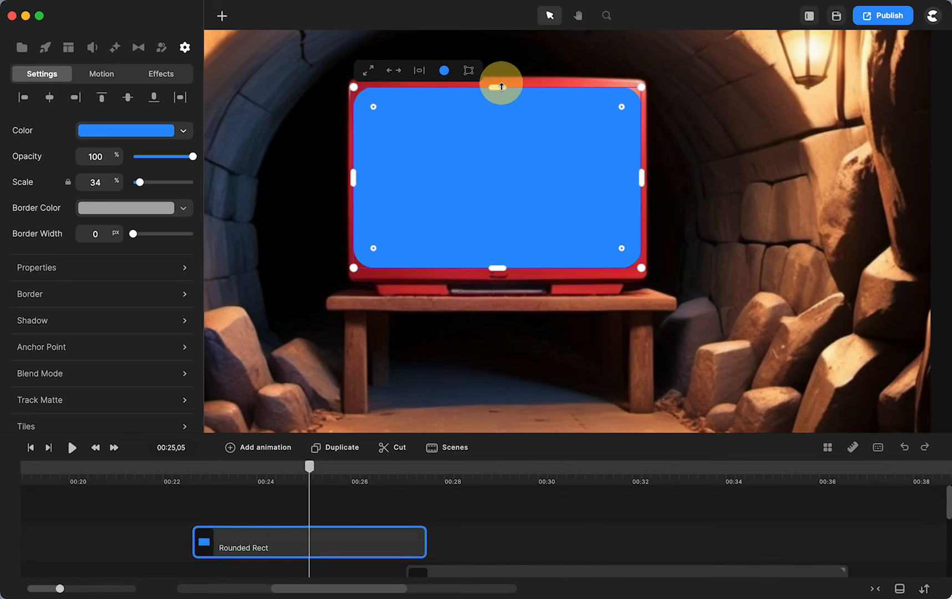
left_click_drag(500, 269, 500, 267)
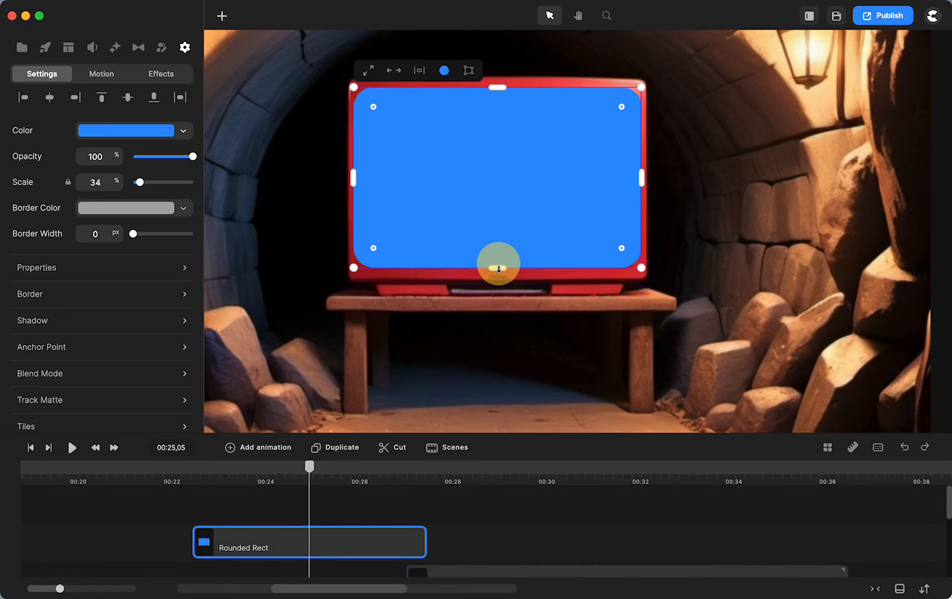
left_click_drag(642, 180, 635, 179)
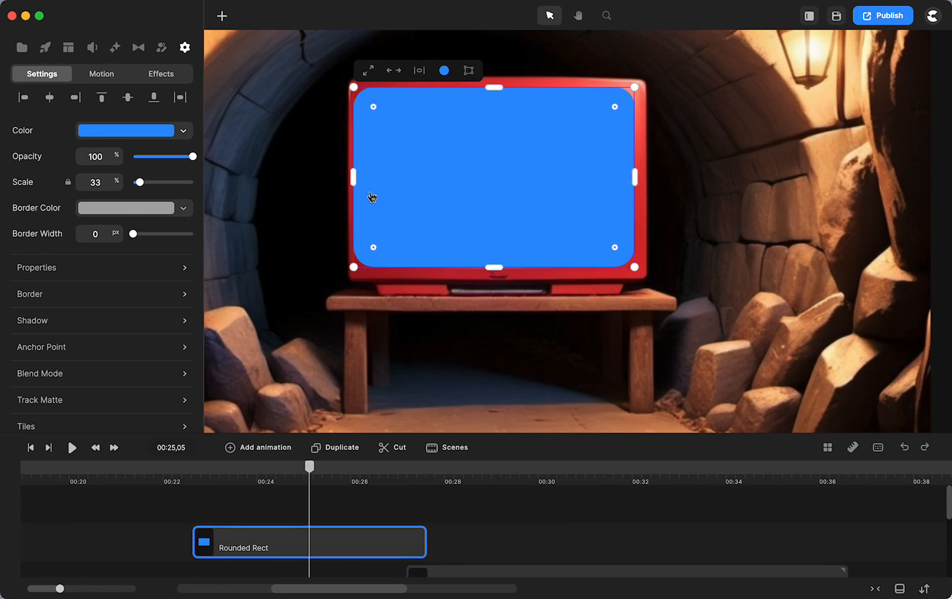
left_click_drag(353, 177, 357, 178)
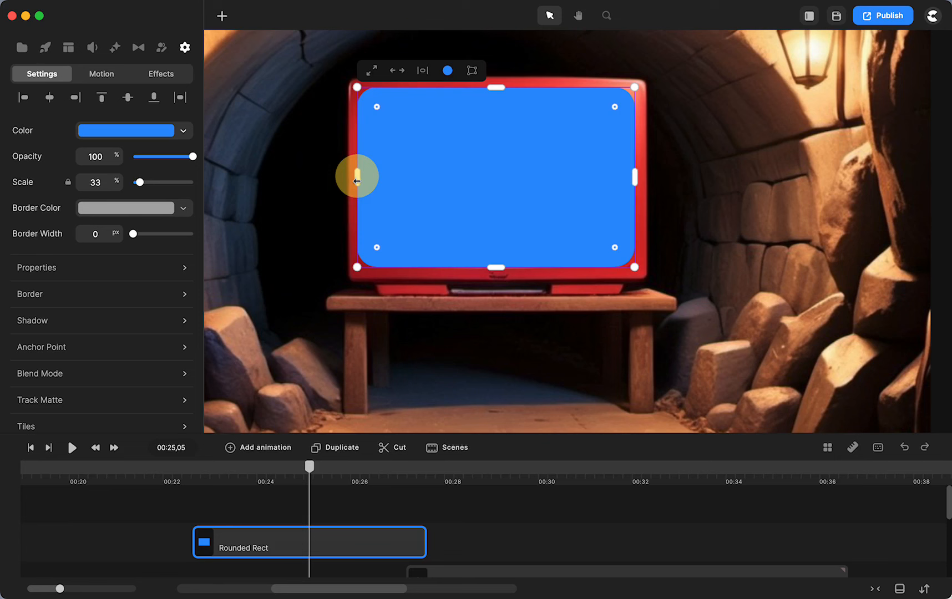
left_click_drag(498, 87, 498, 107)
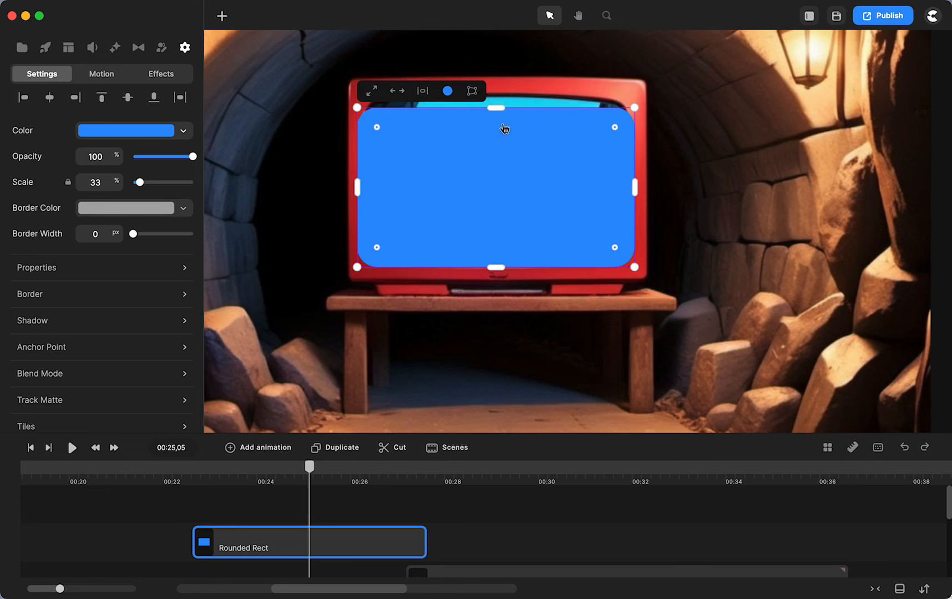
left_click_drag(496, 108, 497, 89)
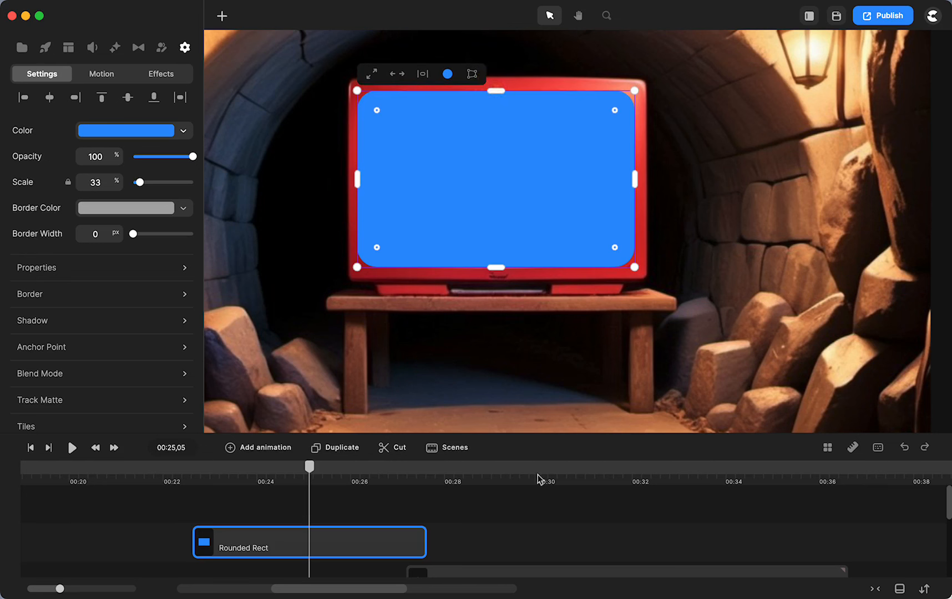
left_click(559, 538)
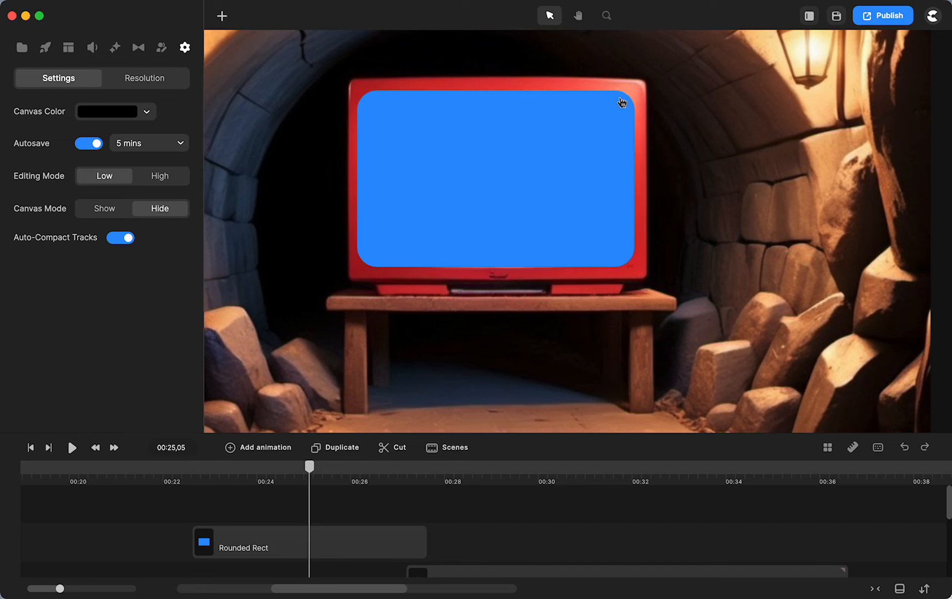
scroll(471, 539, "down", 1)
left_click_drag(471, 538, 265, 553)
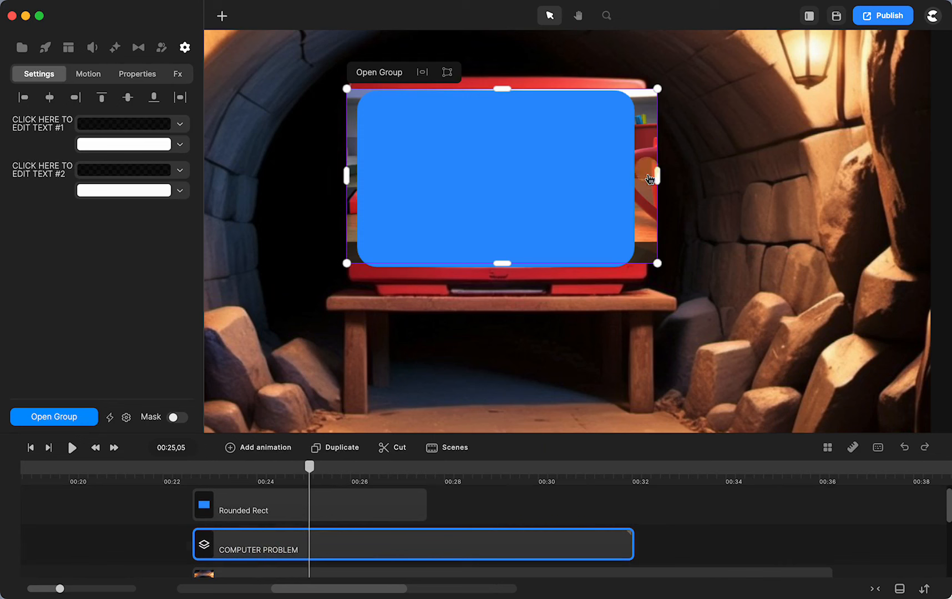
- Move and enlarge the COMPUTER PROBLEM animation so it covers the whole TV screen
left_click_drag(653, 177, 648, 175)
mouse_move(659, 265)
left_mouse_down()
mouse_move(675, 275)
mouse_move(646, 234)
mouse_move(628, 235)
left_mouse_up()
left_click_drag(170, 509, 251, 548)
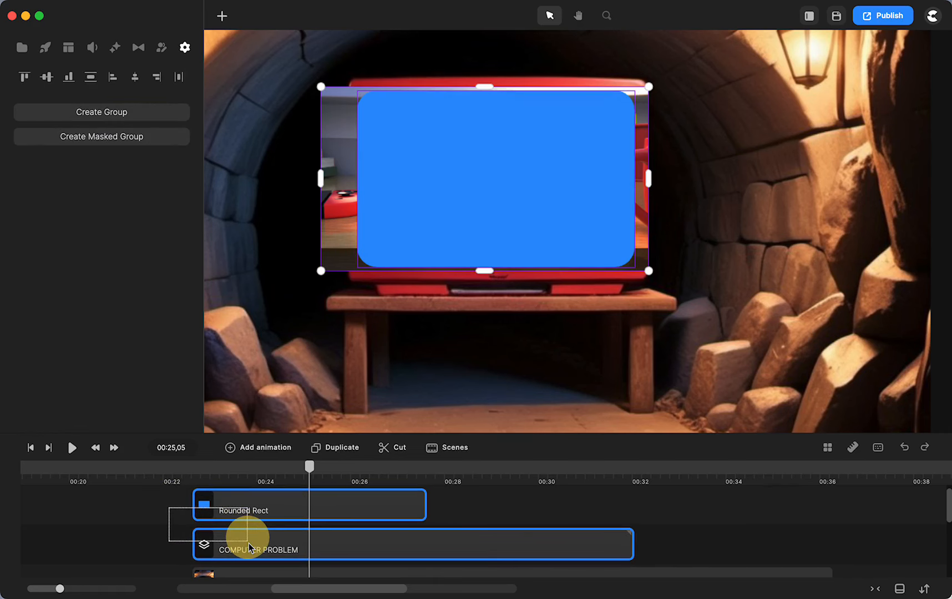
left_click_drag(251, 548, 251, 549)
left_click(153, 515)
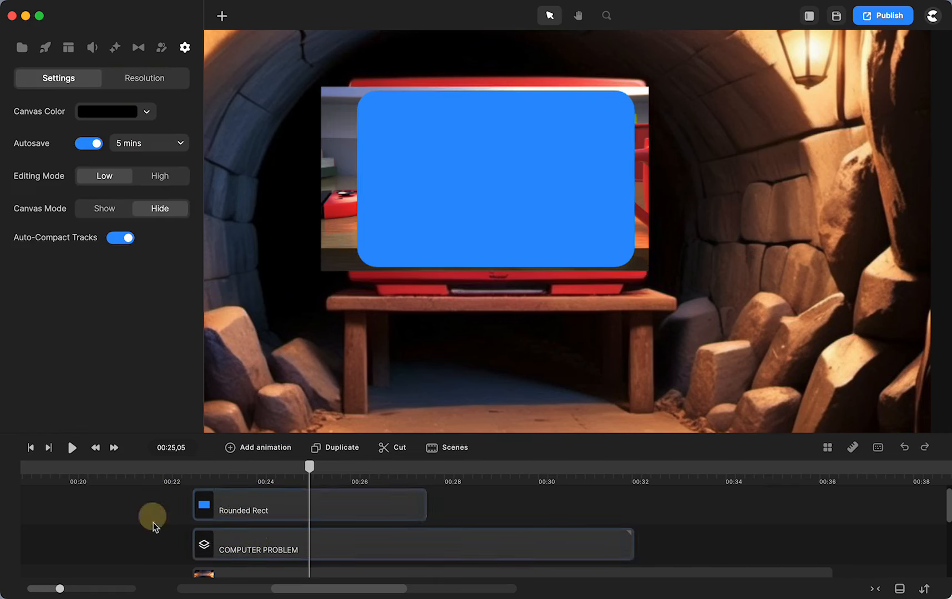
- Select the Rounded Rect and COMPUTER PROBLEM clips and mask the animation with the rectangle
left_click_drag(218, 512, 243, 565)
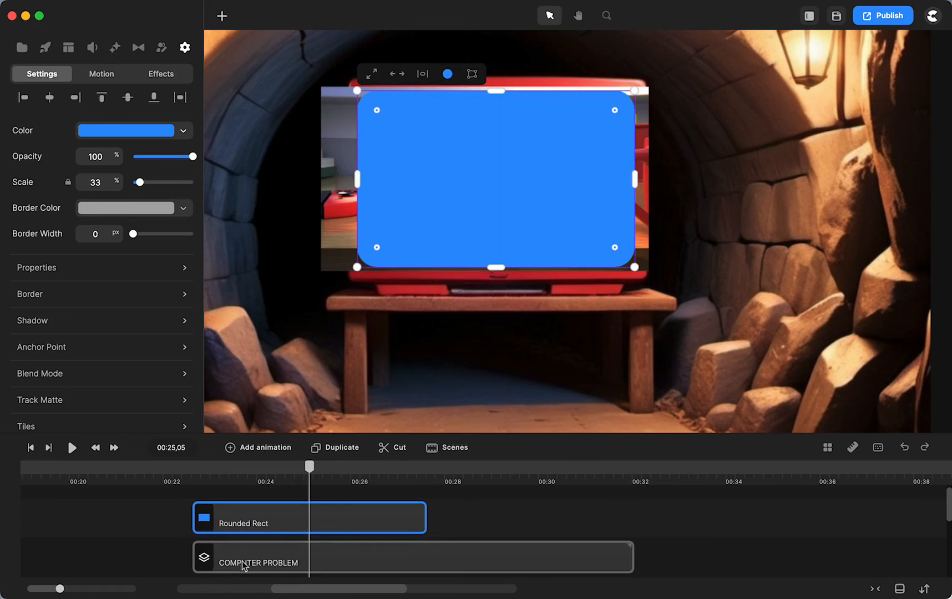
left_click(245, 567)
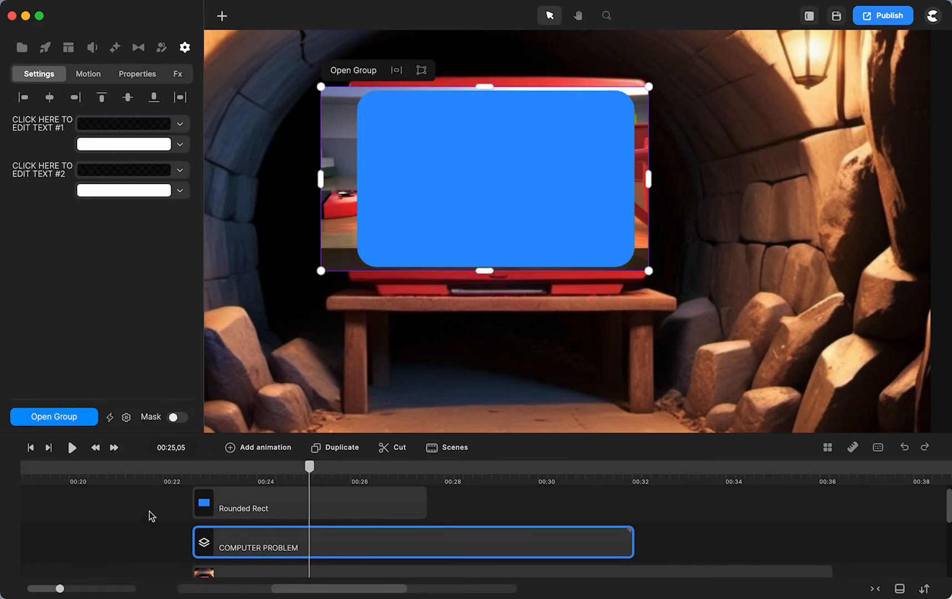
left_click(243, 509)
left_click(252, 540, "shift")
right_click(252, 538)
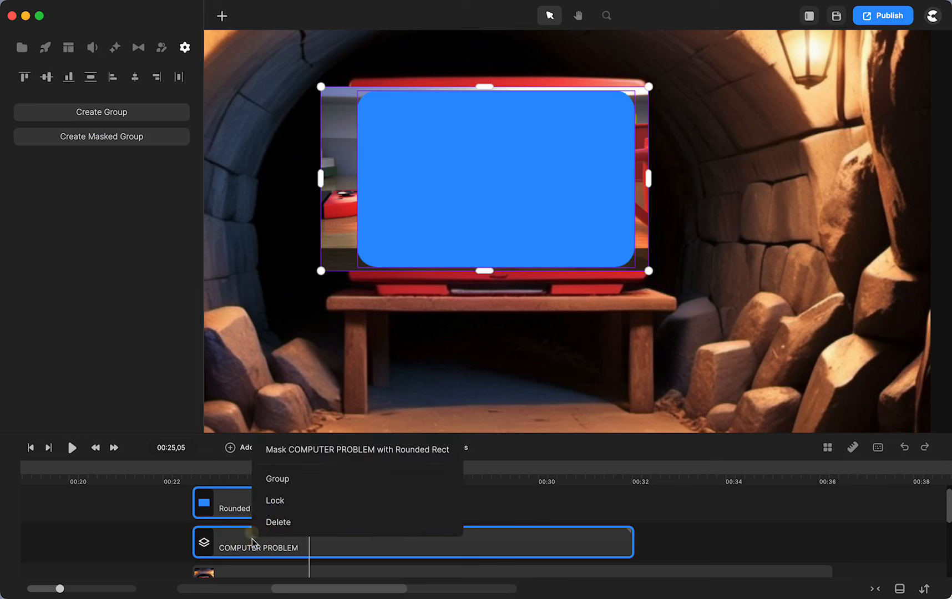
left_click(275, 450)
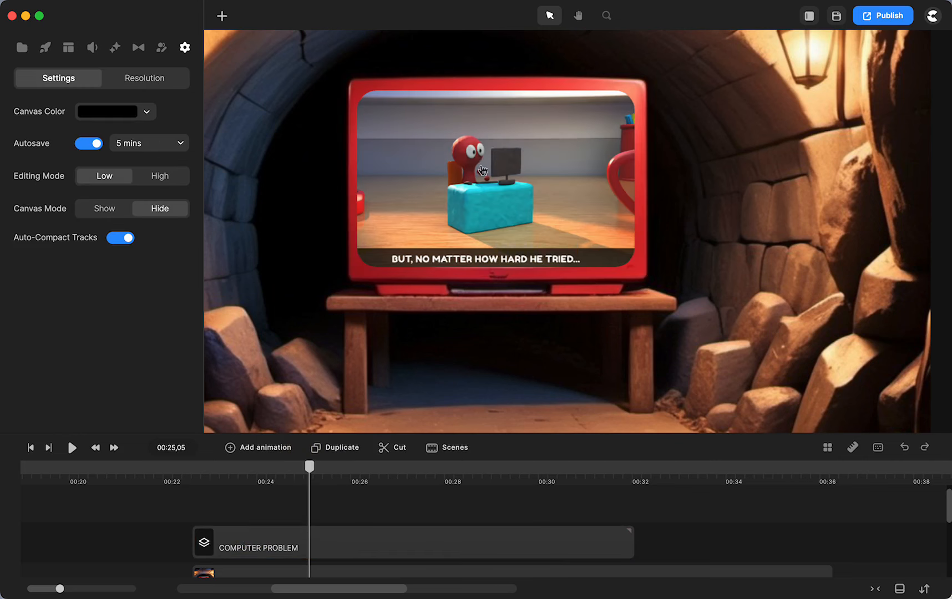
- Play back the masked animation to check it, then open the TV-screen group for editing
left_click(176, 475)
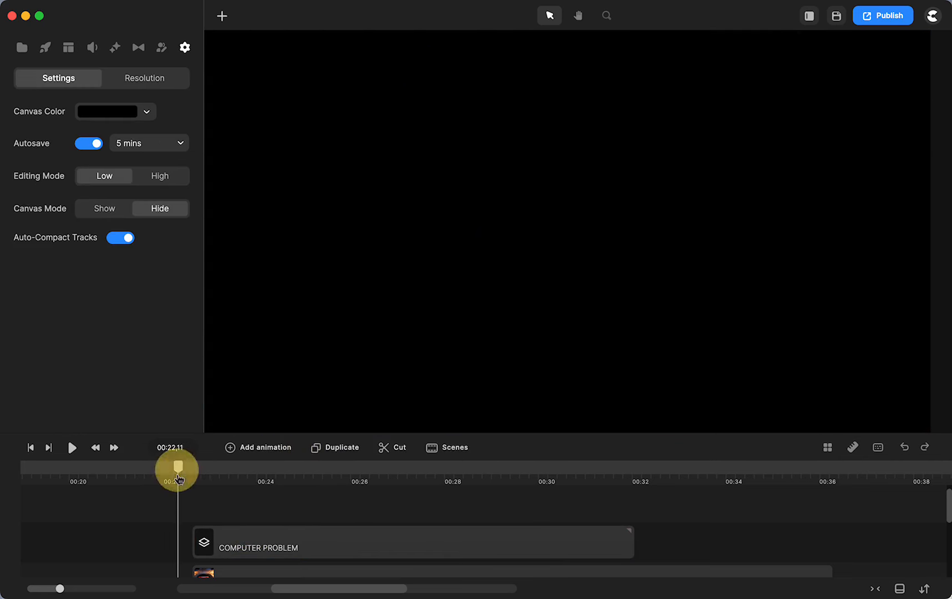
left_click(72, 448)
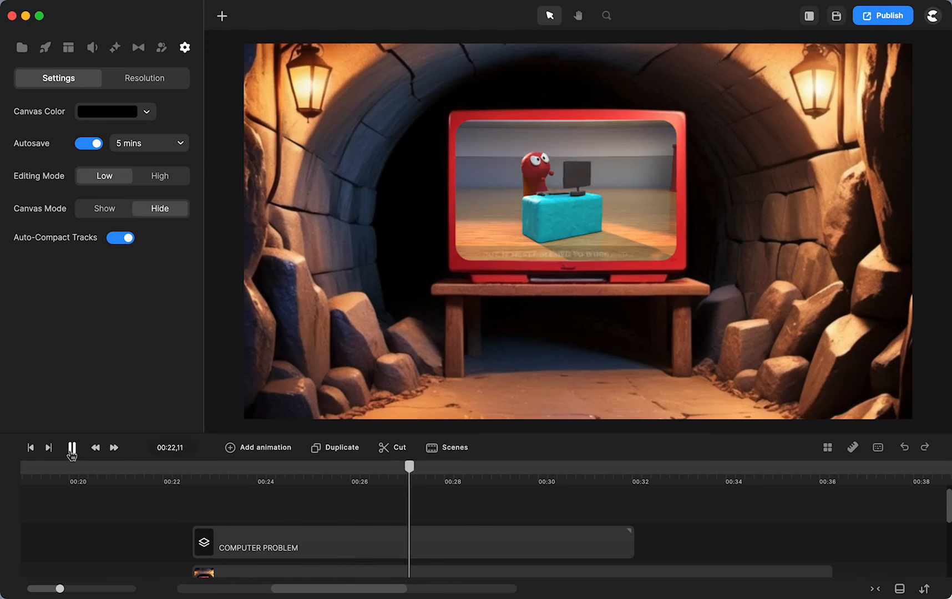
left_click(72, 448)
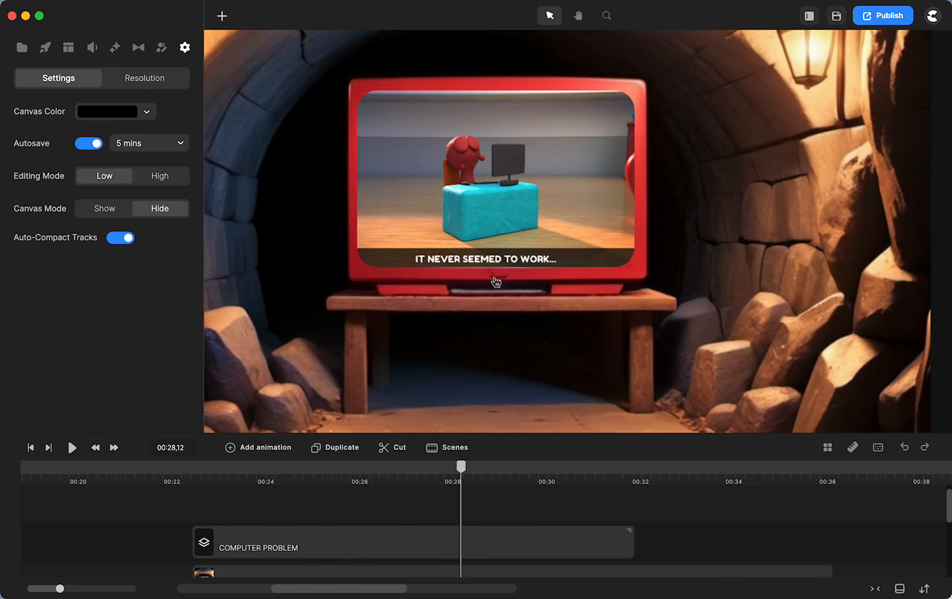
left_click(487, 262)
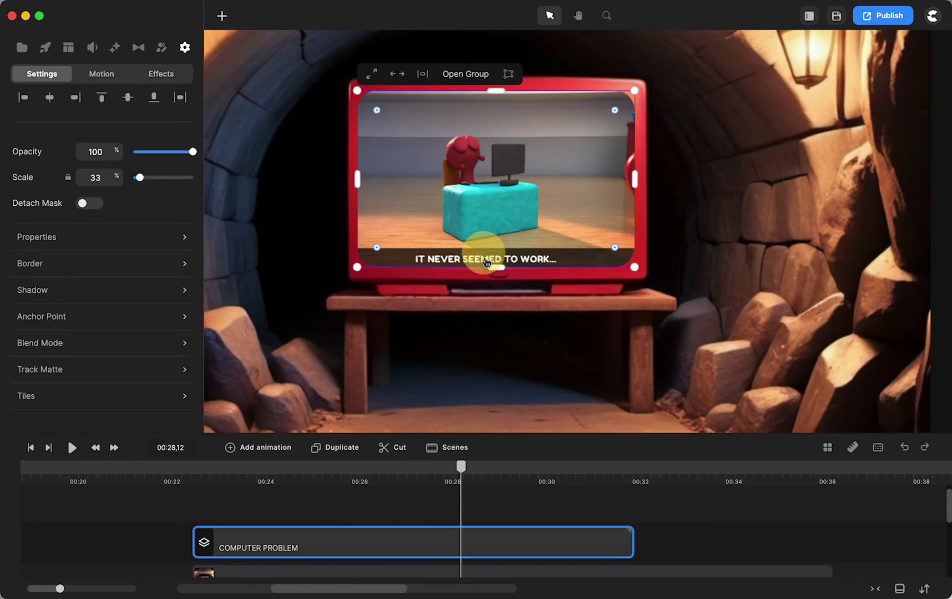
left_click(478, 73)
- Change the caption to 'It seemed to work this time!' and return to the main timeline
left_click(533, 389)
double_click(533, 389)
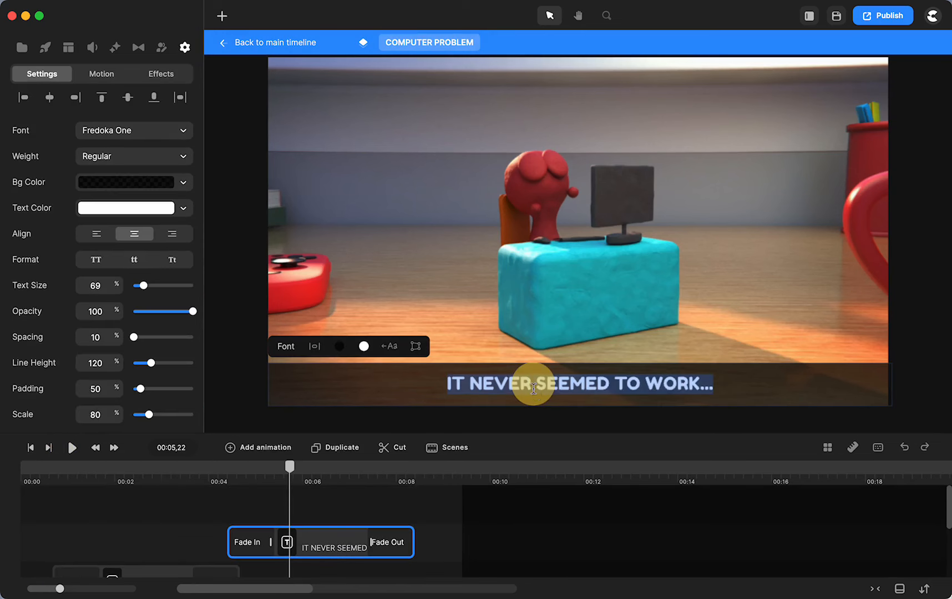
type("It seemed to work this time~")
key("BackSpace")
type("!")
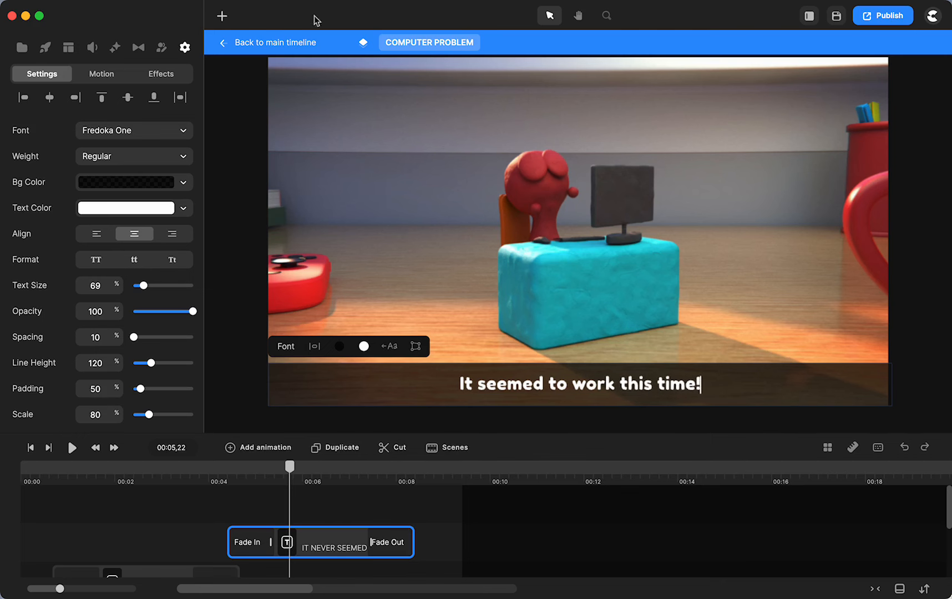
left_click(275, 42)
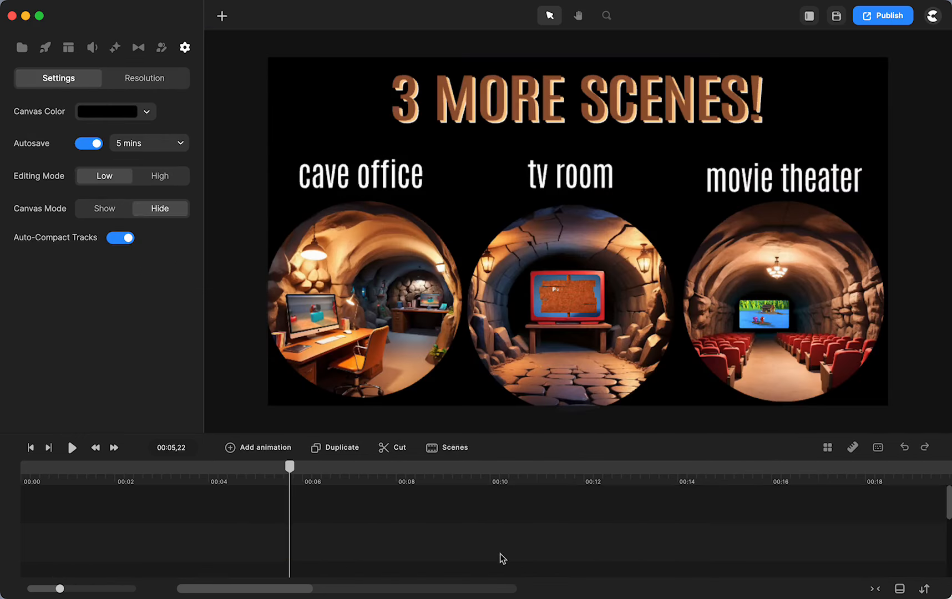
scroll(500, 558, "right", 5)
left_click(616, 473)
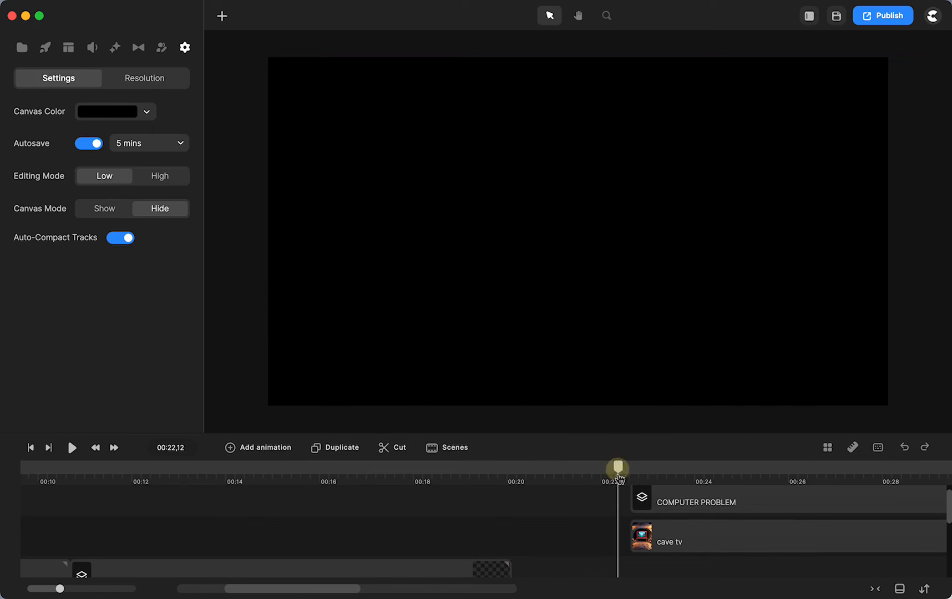
left_click(72, 448)
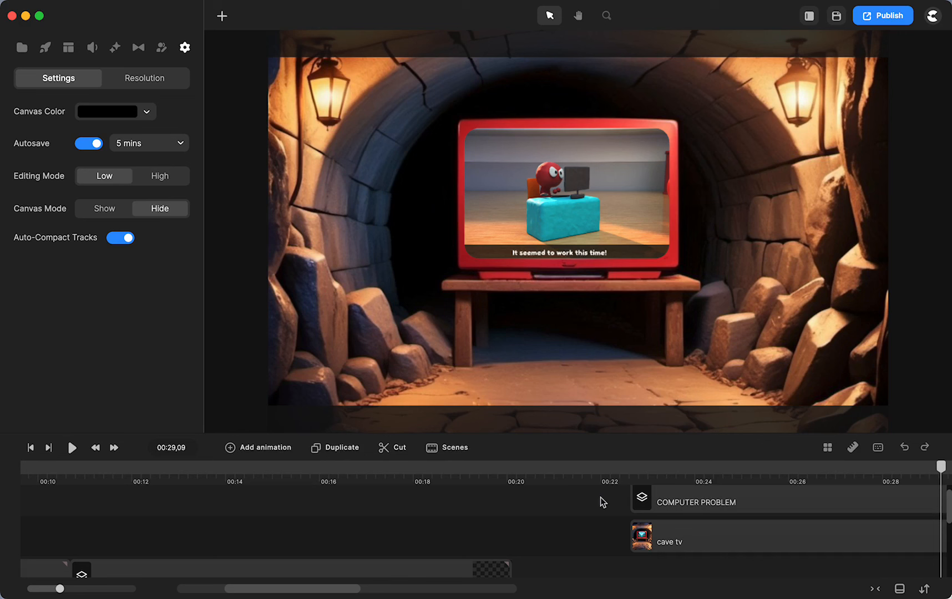
left_click_drag(938, 473, 732, 504)
- Navigate the timeline back to the tv room scene around 00:24
left_click(733, 502)
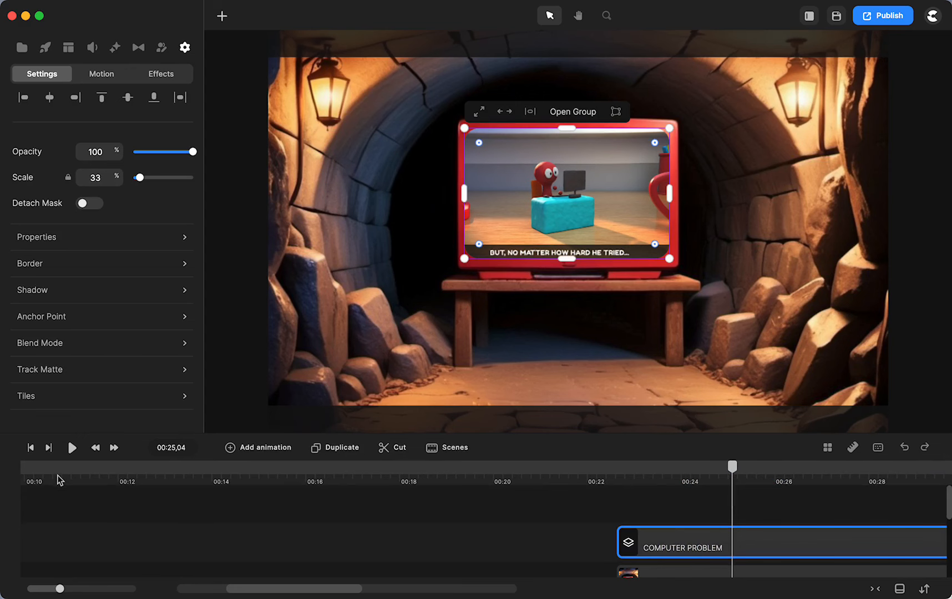
left_click(55, 474)
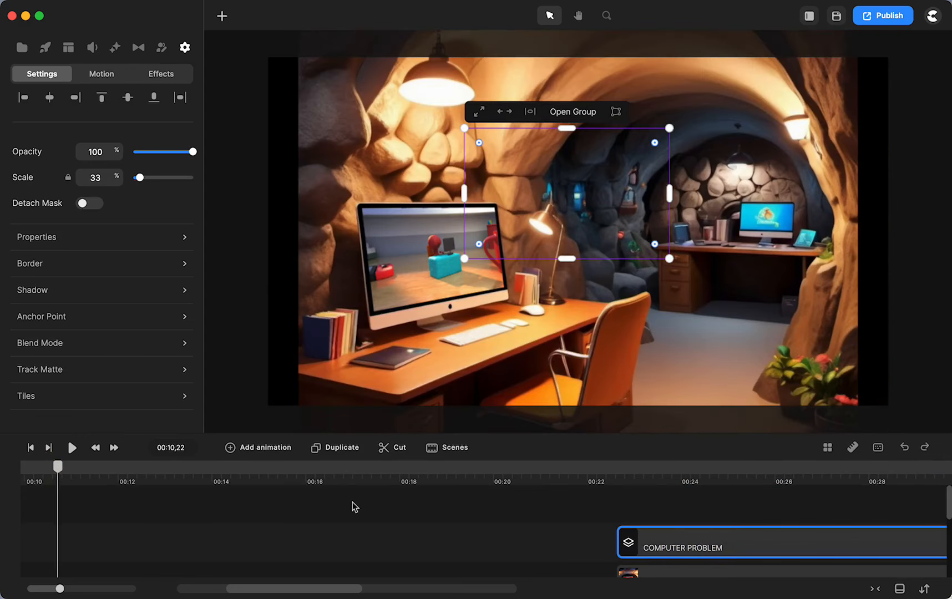
scroll(354, 507, "left", 5)
left_click(164, 476)
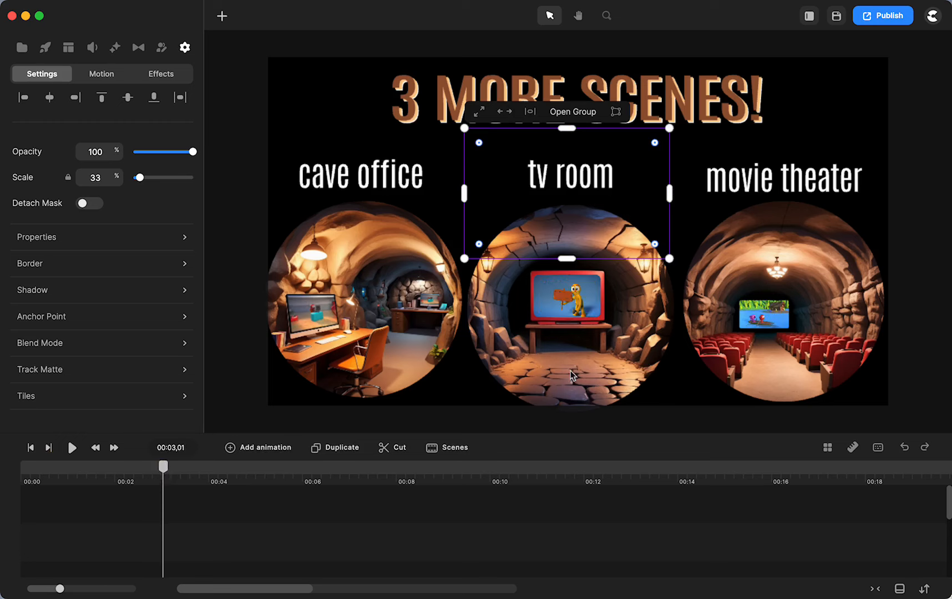
scroll(797, 340, "up", 10)
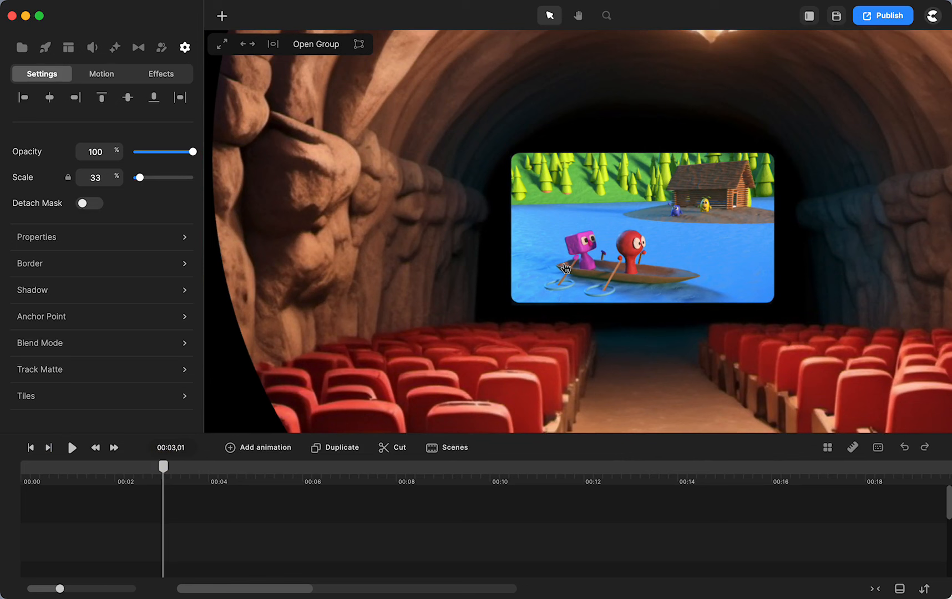
scroll(601, 487, "right", 10)
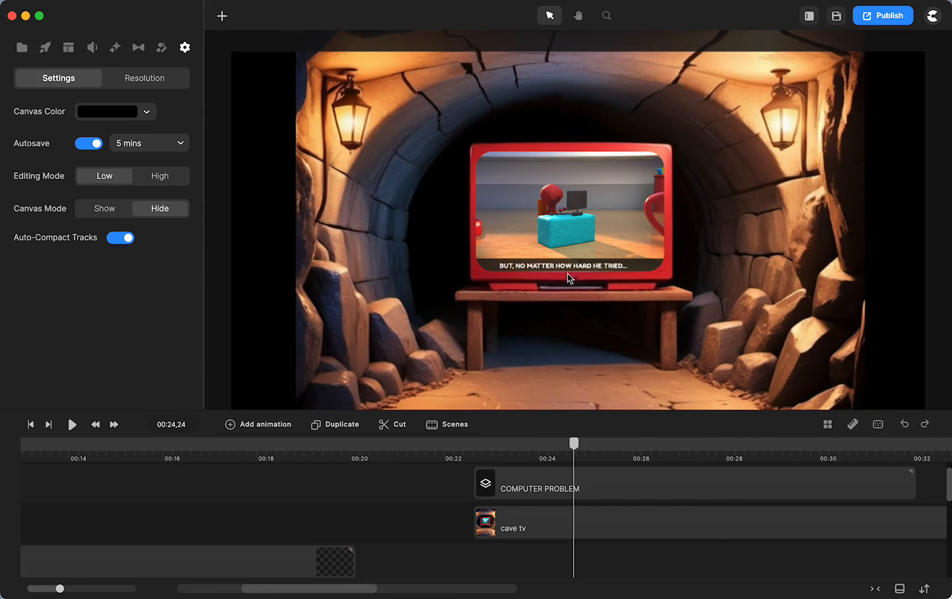
scroll(568, 273, "down", 3)
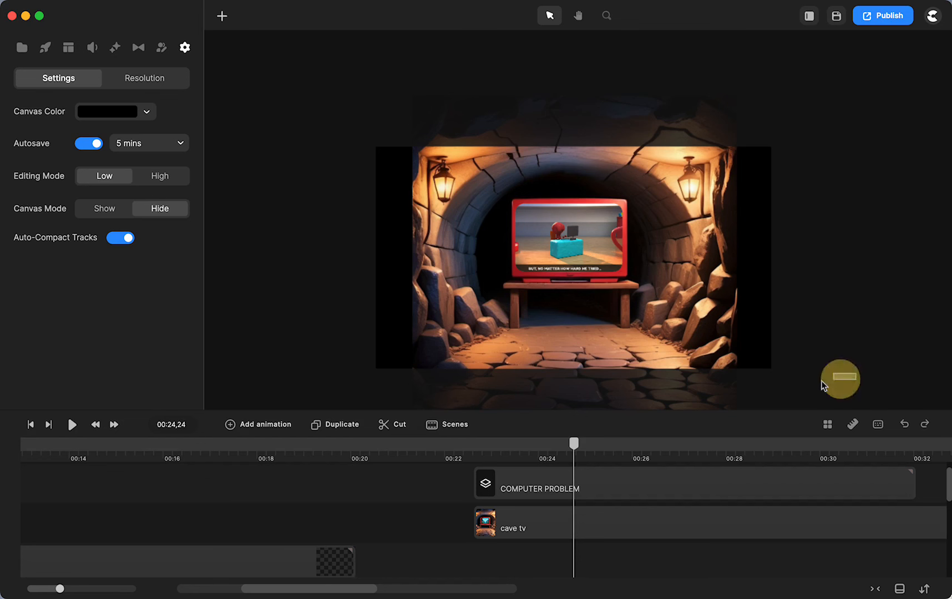
- Marquee-select the cave tv image and animation, scale them down proportionally and centre them in the frame
left_click_drag(856, 372, 332, 210)
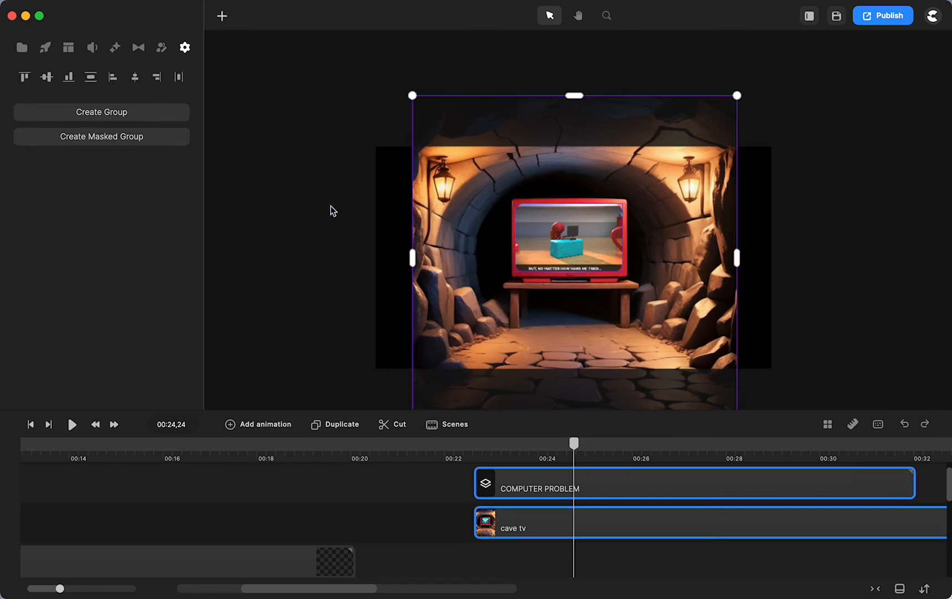
left_click(332, 212)
left_click(524, 528)
mouse_move(738, 95)
left_mouse_down()
mouse_move(569, 260)
mouse_move(646, 205)
left_mouse_up()
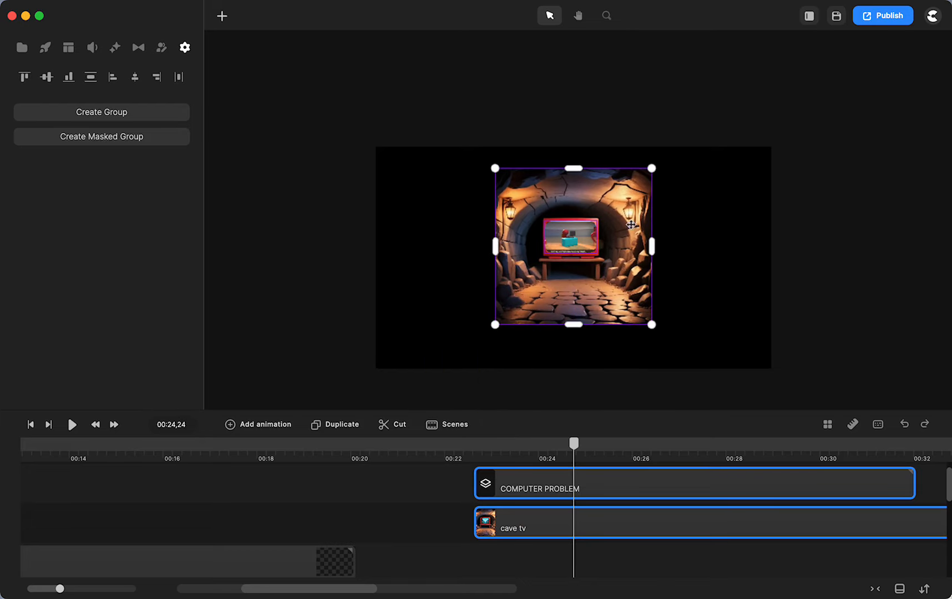
mouse_move(651, 169)
left_mouse_down()
mouse_move(707, 186)
mouse_move(811, 133)
left_mouse_up()
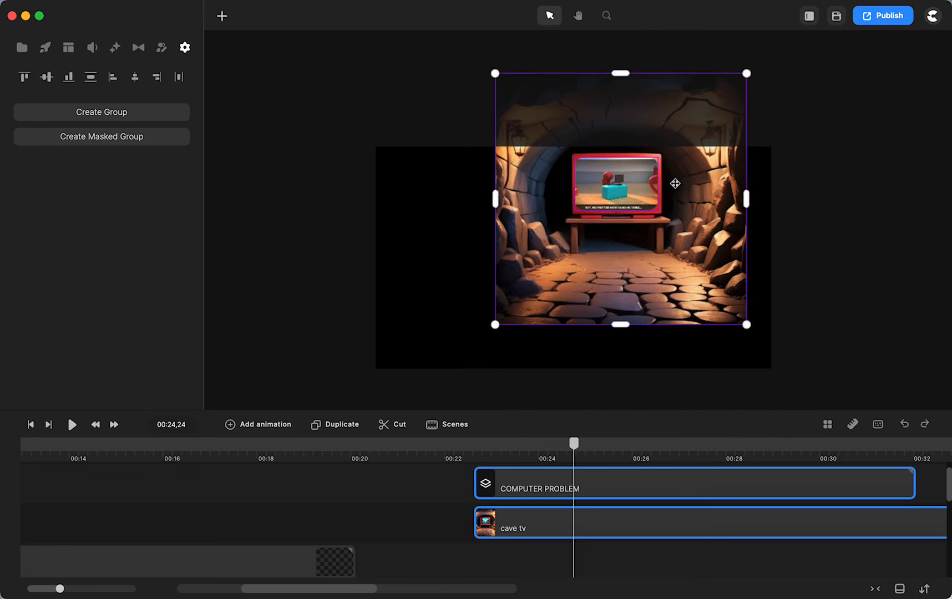
left_click_drag(570, 188, 517, 239)
left_click_drag(692, 127, 646, 171)
left_click_drag(602, 249, 616, 240)
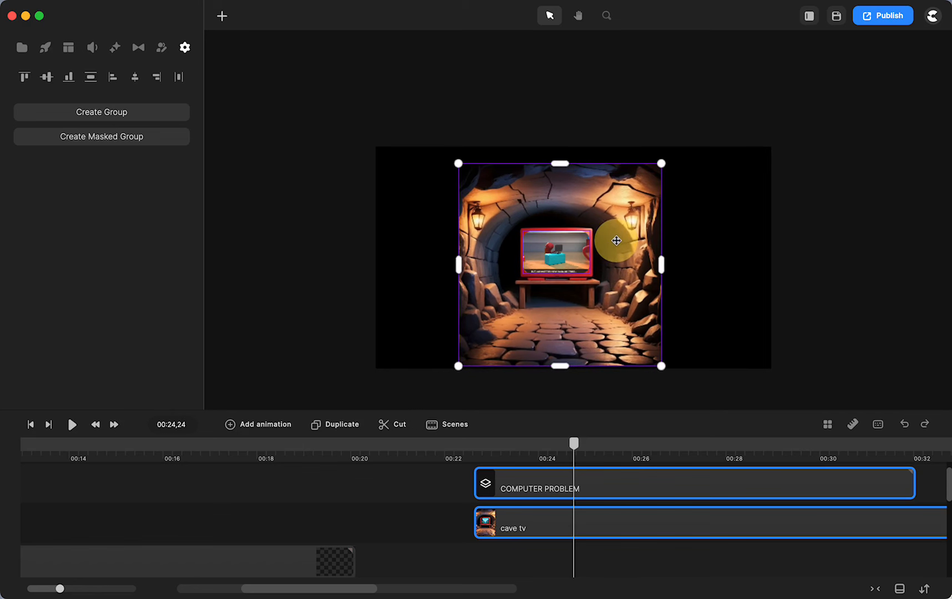
left_click(847, 236)
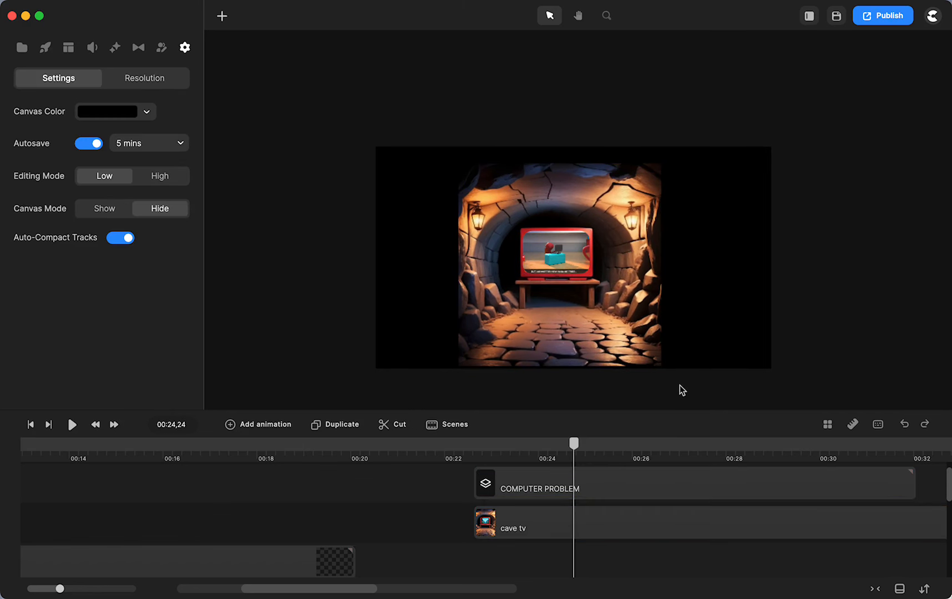
- Undo the resize, then try shrinking the cave tv image to 74% and the animation group to match
key("super+z")
key("super+z")
key("super+z")
key("super+z")
key("super+z")
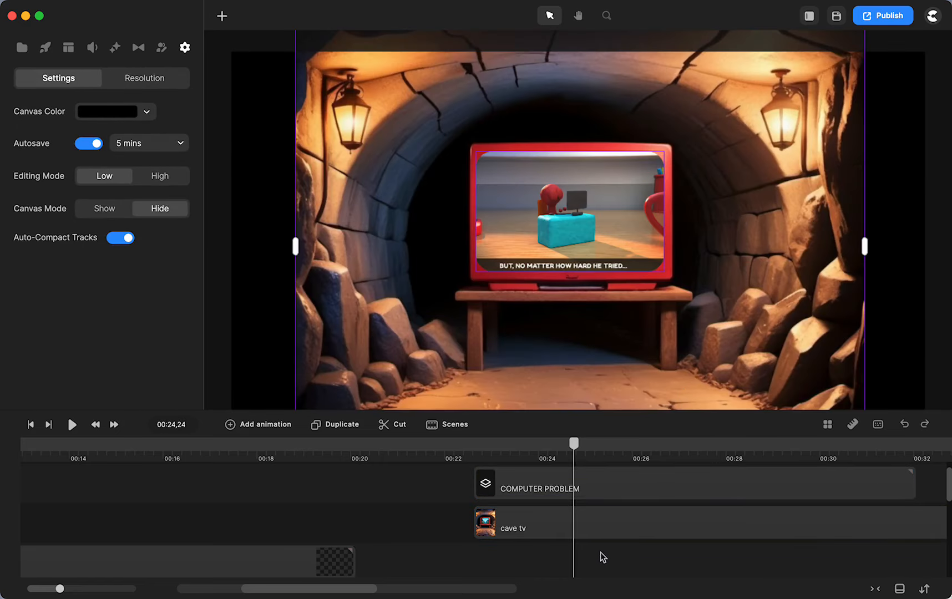
left_click(607, 557)
left_click(747, 343)
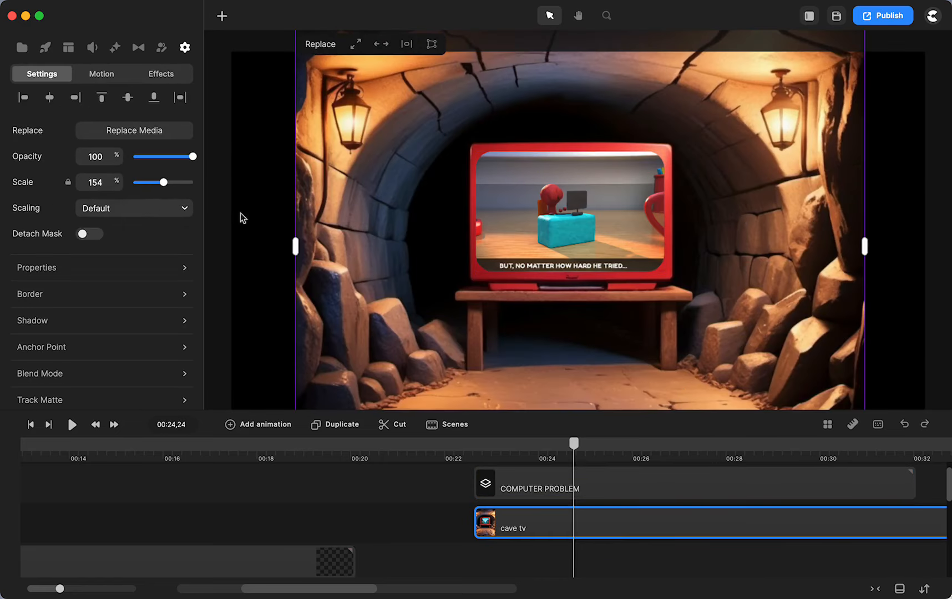
left_click_drag(161, 182, 145, 183)
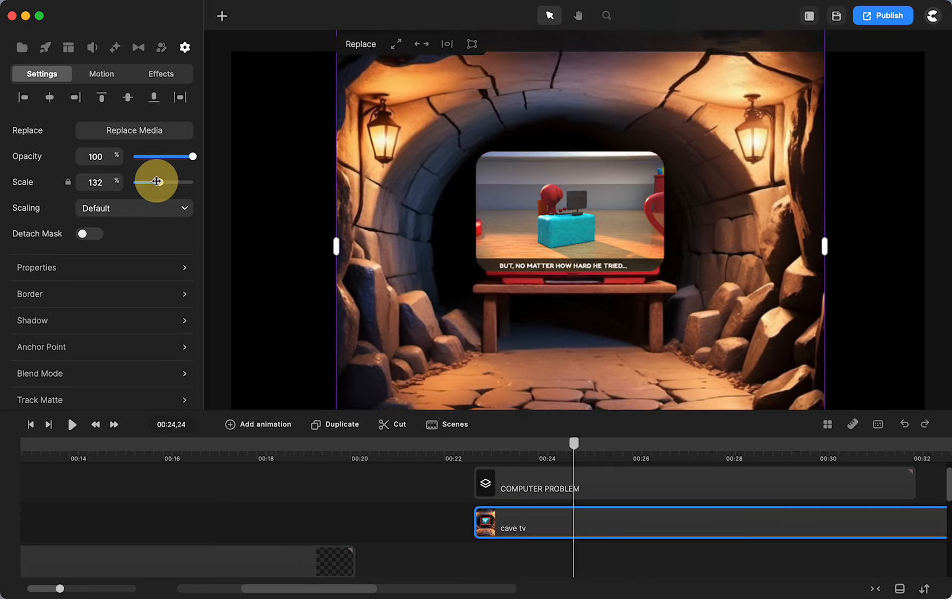
left_click(513, 212)
left_click_drag(140, 177, 136, 179)
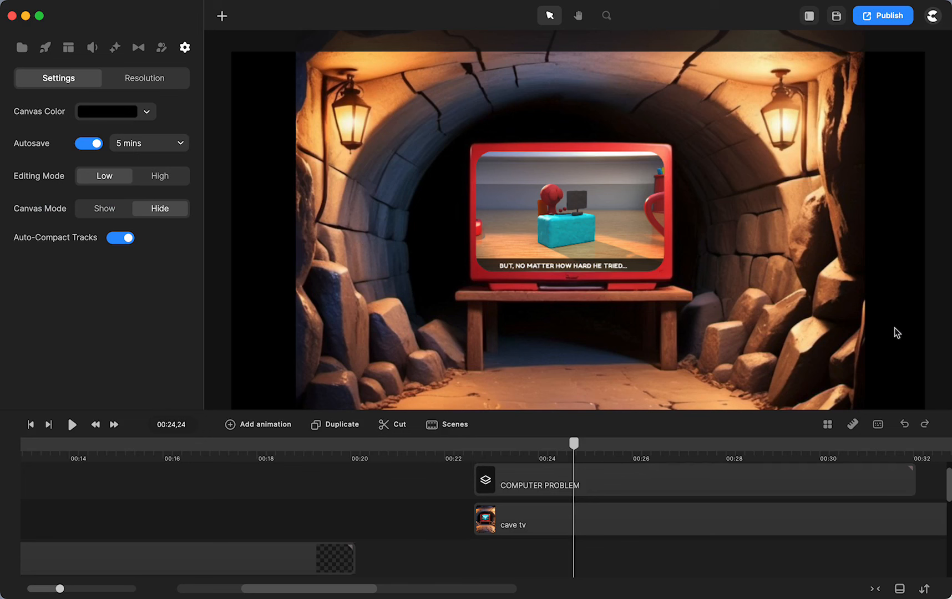
left_click_drag(896, 329, 554, 217)
scroll(594, 223, "down", 5)
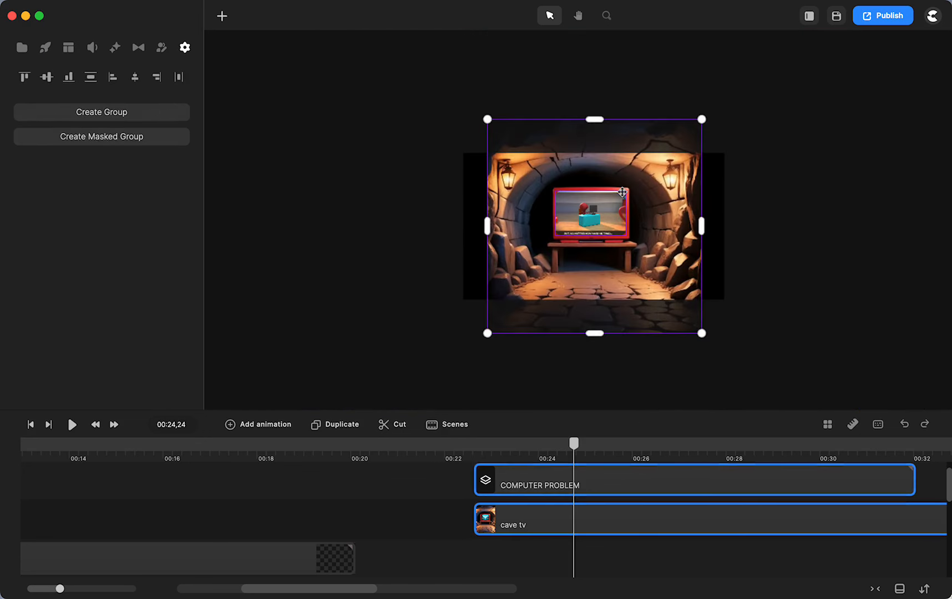
left_click_drag(703, 120, 625, 197)
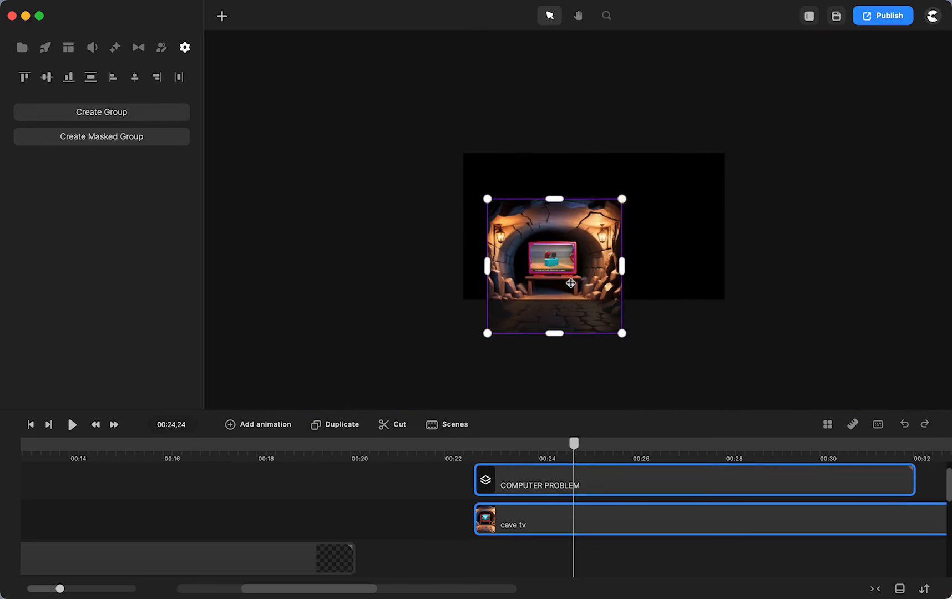
left_click_drag(559, 295, 589, 257)
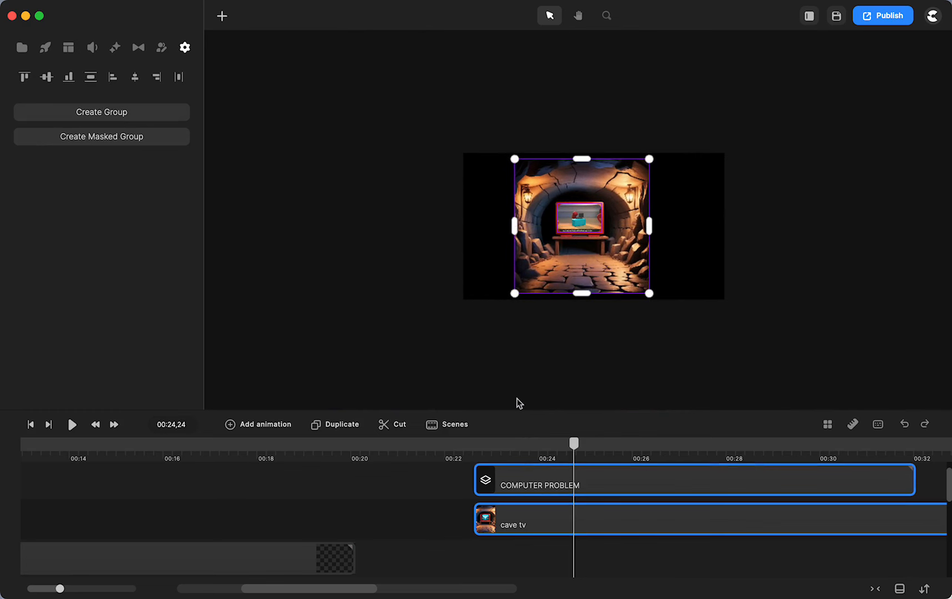
left_click(497, 443)
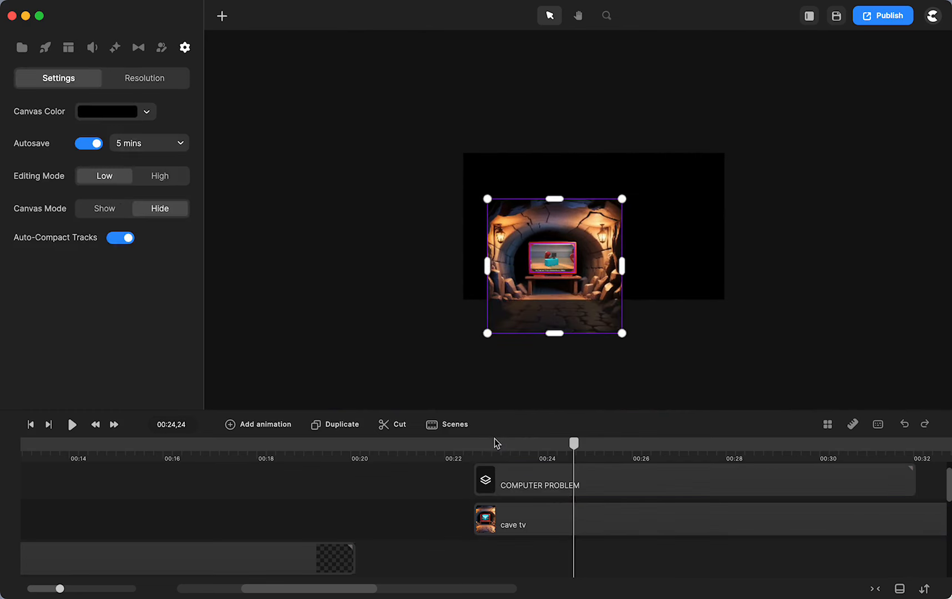
left_click(427, 538)
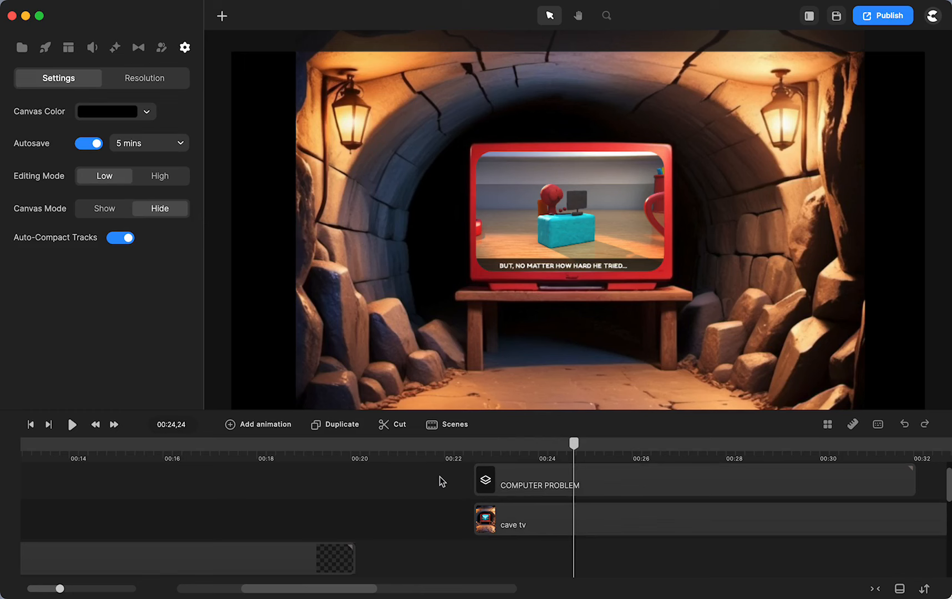
scroll(439, 481, "up", 5)
- At the 00:24 tv room scene, group the COMPUTER PROBLEM and cave tv clips together
left_click(128, 446)
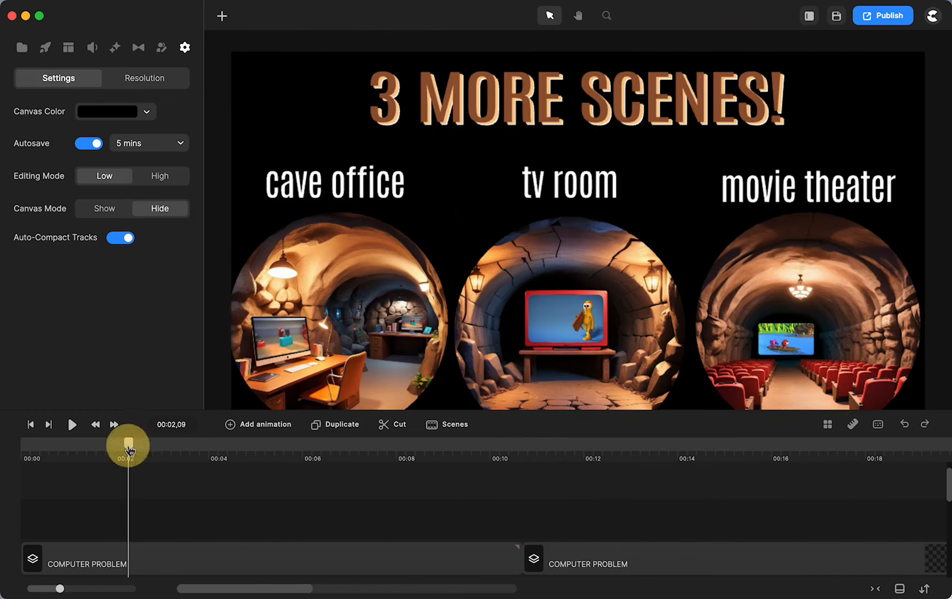
scroll(174, 502, "up", 5)
scroll(174, 502, "down", 2)
scroll(175, 503, "down", 2)
scroll(174, 503, "down", 2)
scroll(174, 502, "down", 2)
scroll(174, 502, "down", 3)
scroll(174, 503, "down", 3)
scroll(174, 503, "down", 3)
scroll(174, 503, "right", 5)
scroll(174, 502, "right", 5)
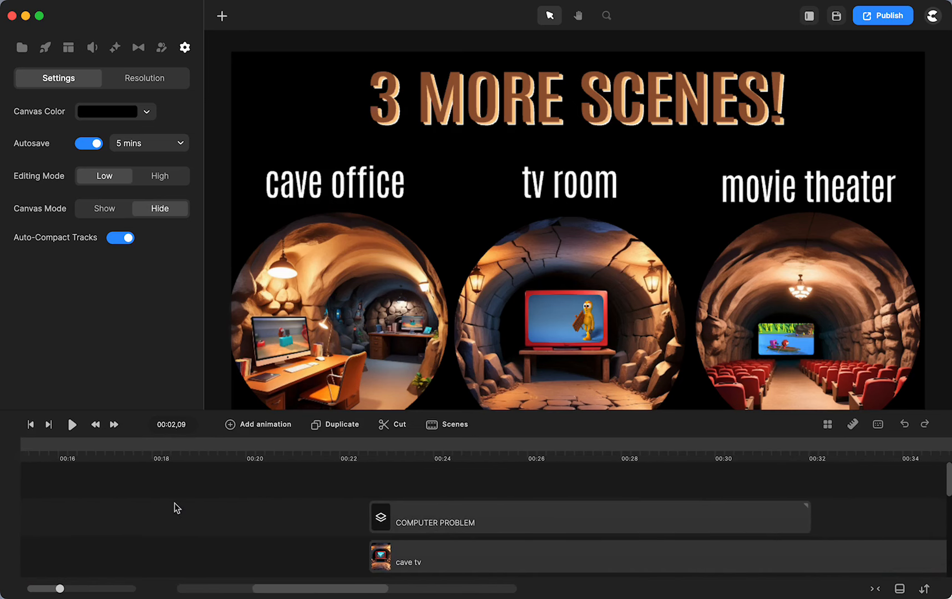
left_click(434, 446)
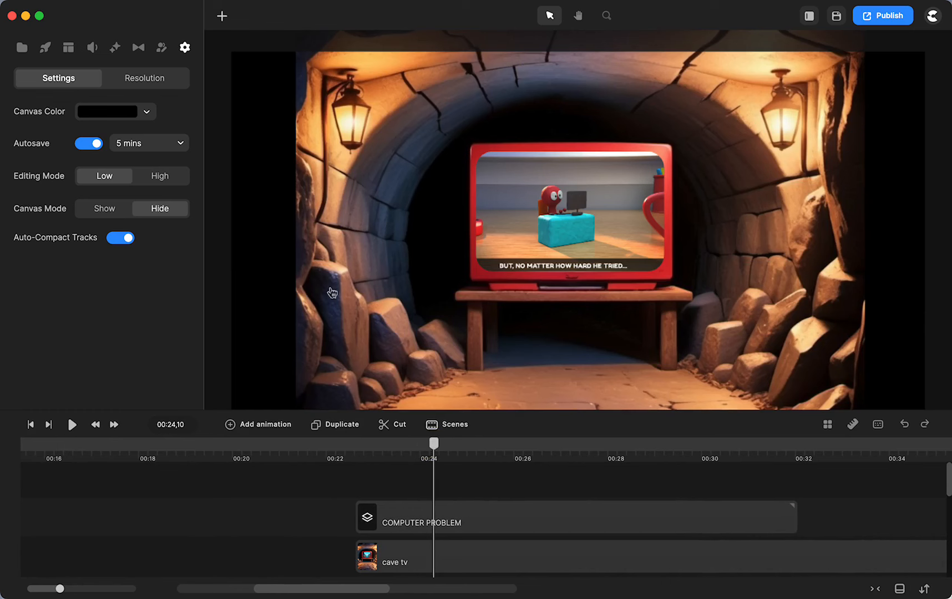
left_click_drag(338, 487, 408, 564)
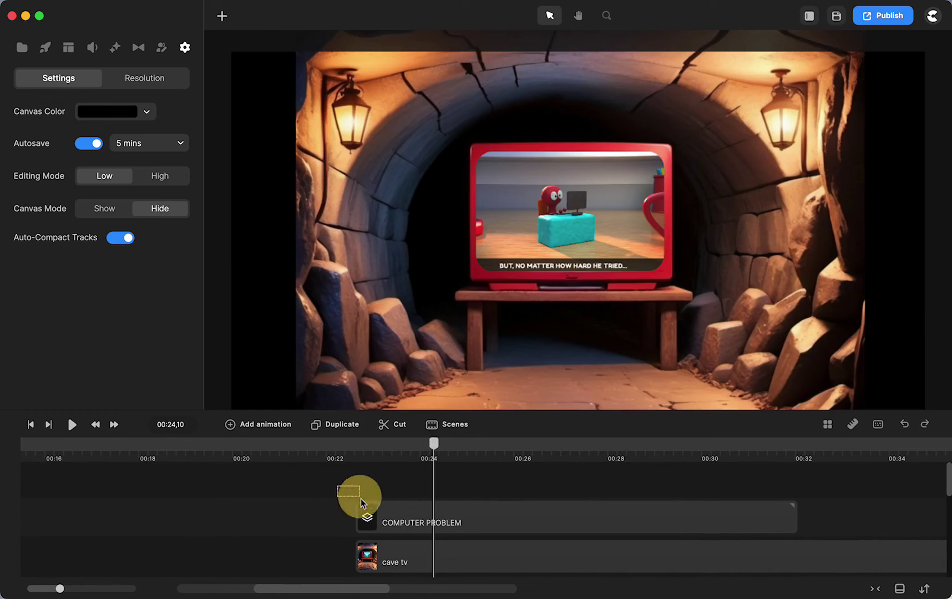
right_click(409, 564)
left_click(443, 509)
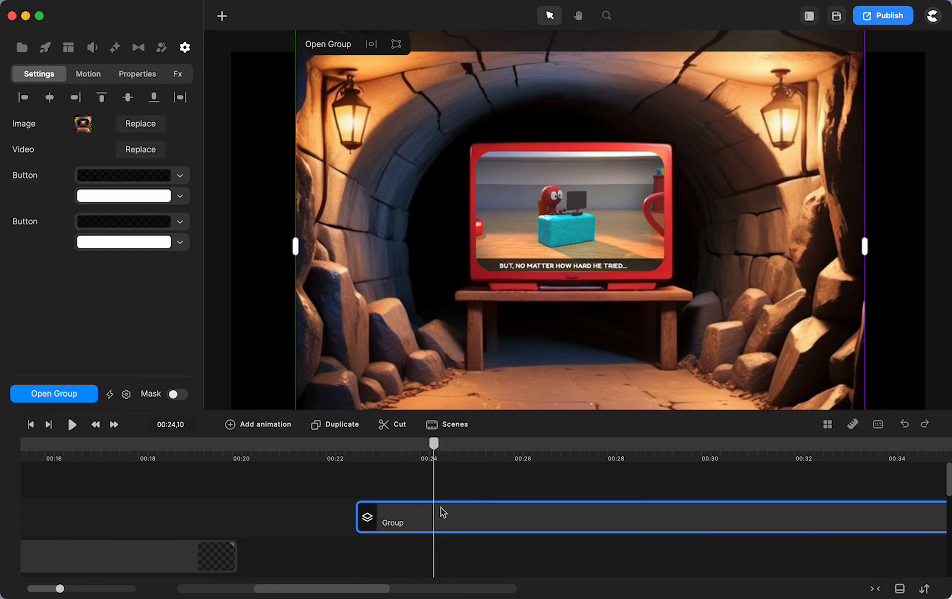
- Scale the new group to 53% and shift it up and to the right
left_click(137, 74)
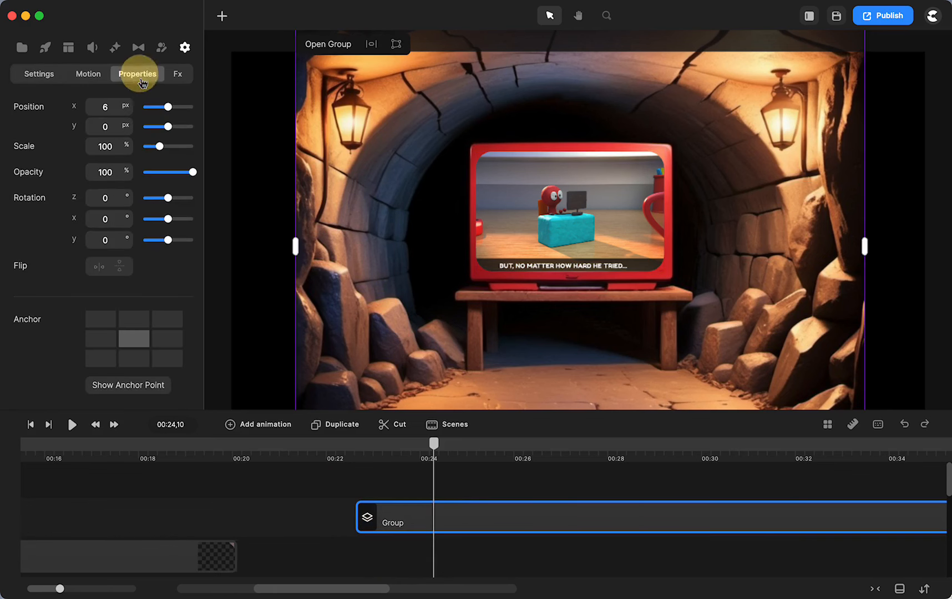
left_click_drag(161, 146, 157, 153)
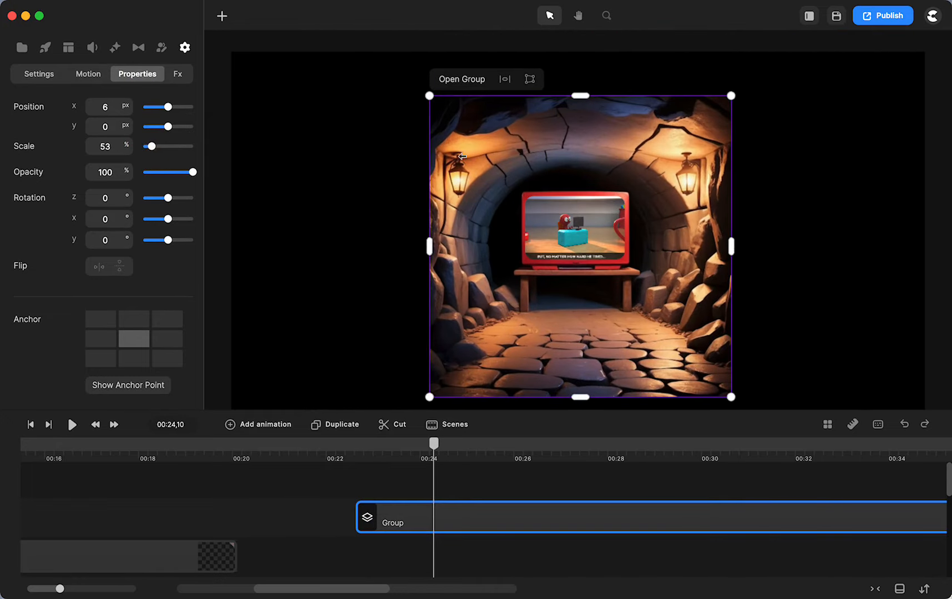
left_click_drag(579, 246, 590, 177)
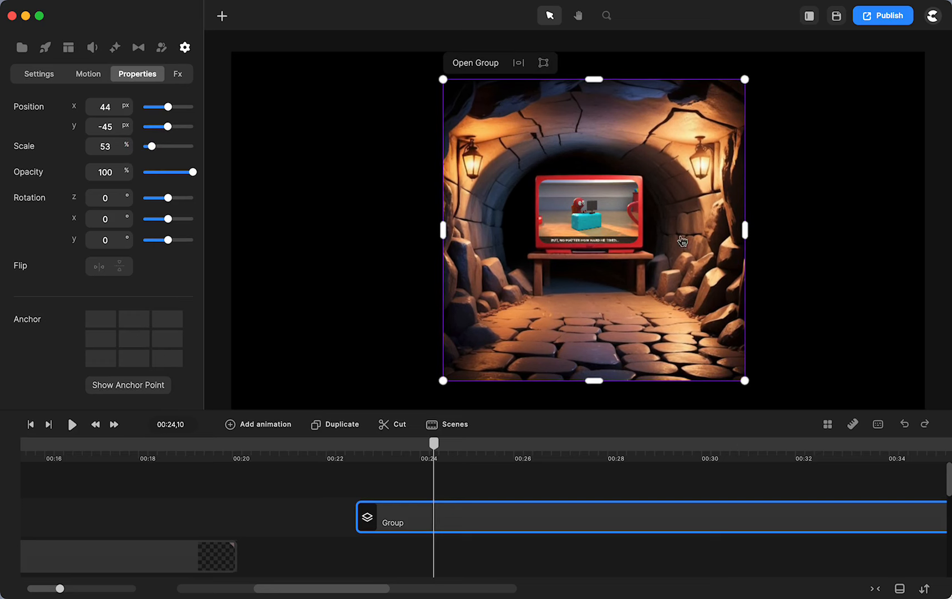
left_click(861, 279)
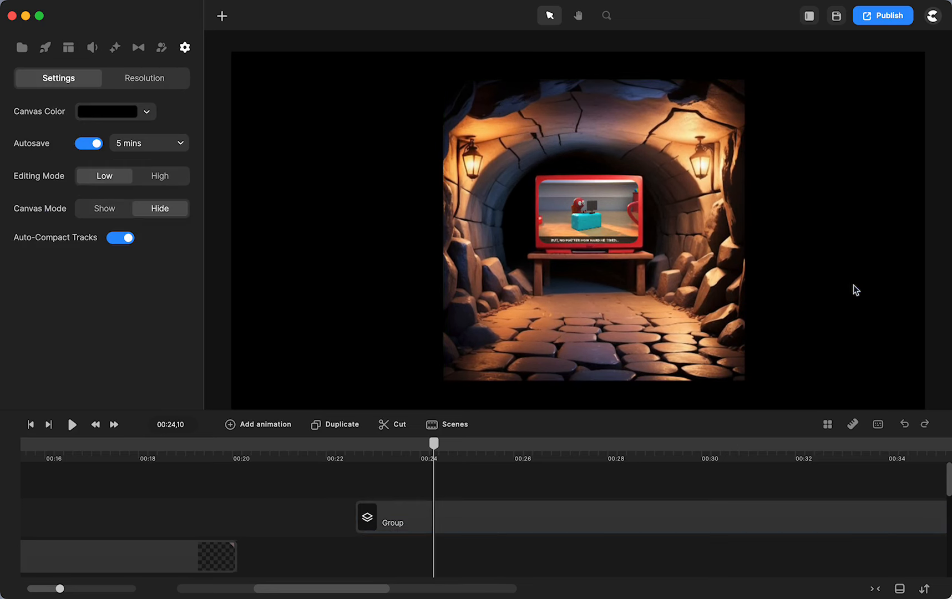